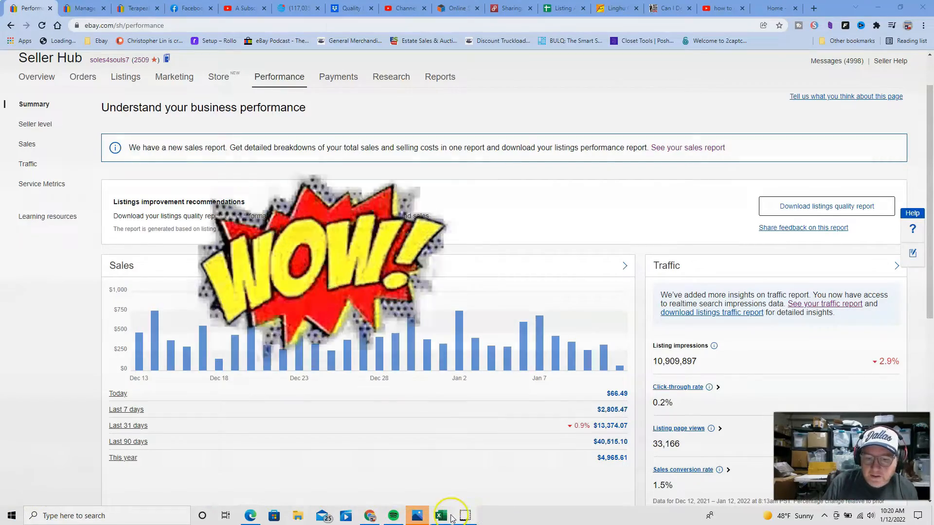
Switch to Excel to review the category sales ranks and recommendation statuses in the listing quality report, and minimize the workbook
mouse_move(439, 515)
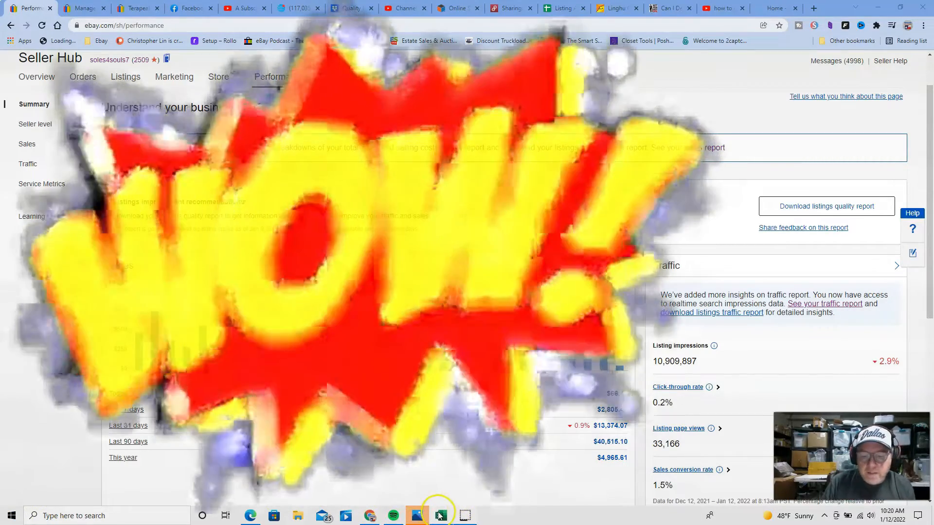
click(444, 474)
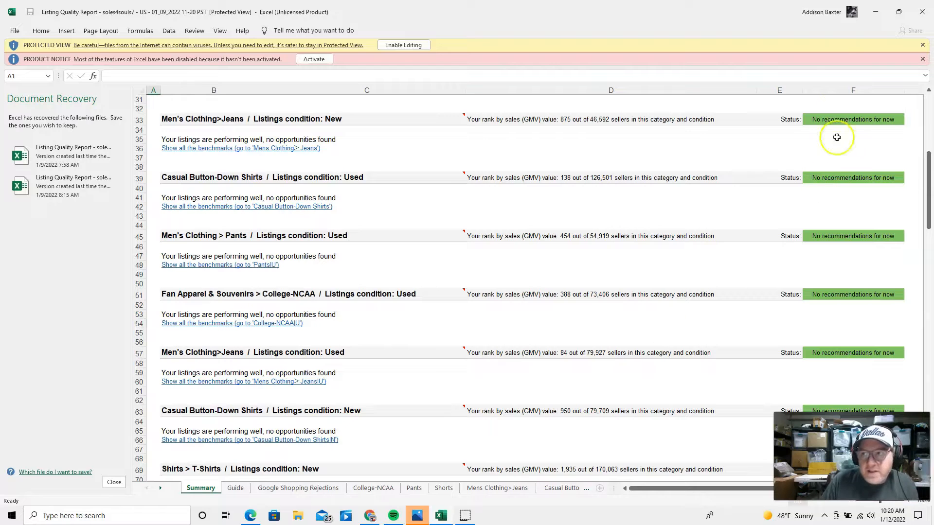
click(874, 11)
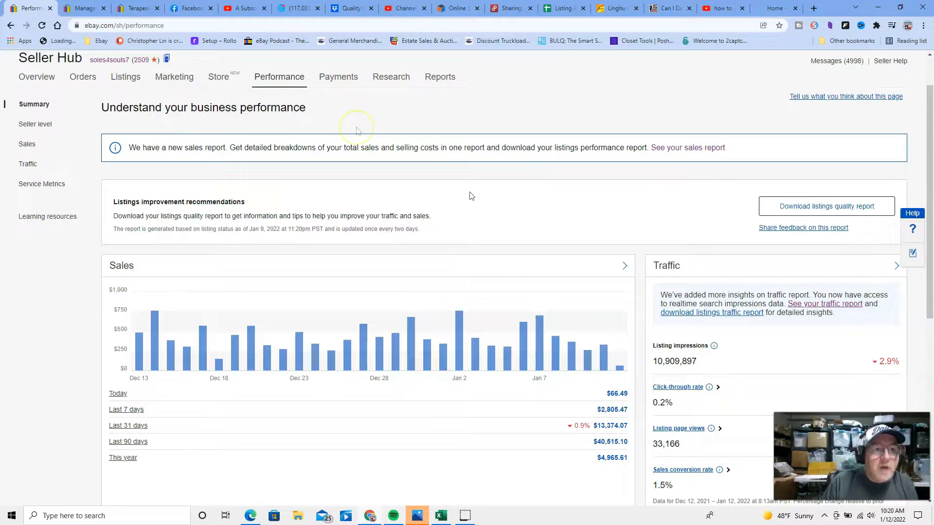
Search the active listings for item titles containing "levis 550 jeans mens"
click(79, 11)
mouse_move(387, 133)
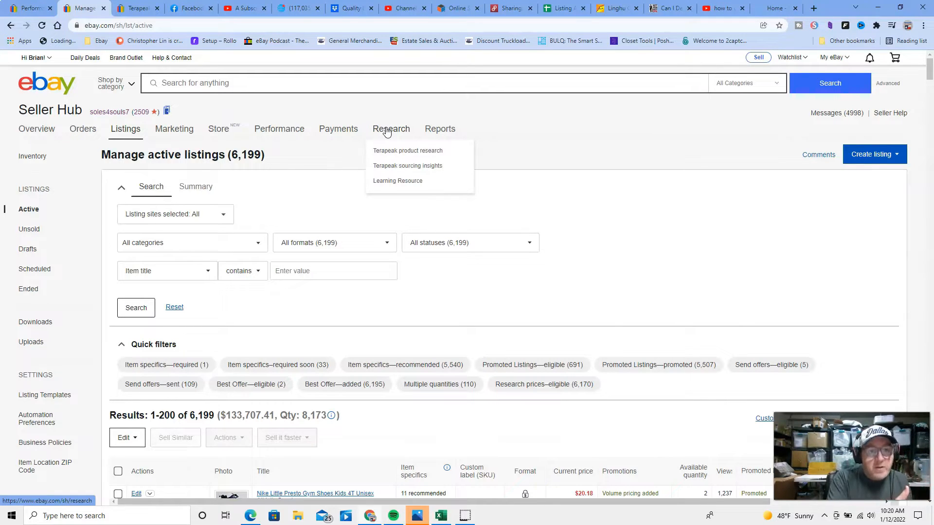
scroll(590, 202, down, 2)
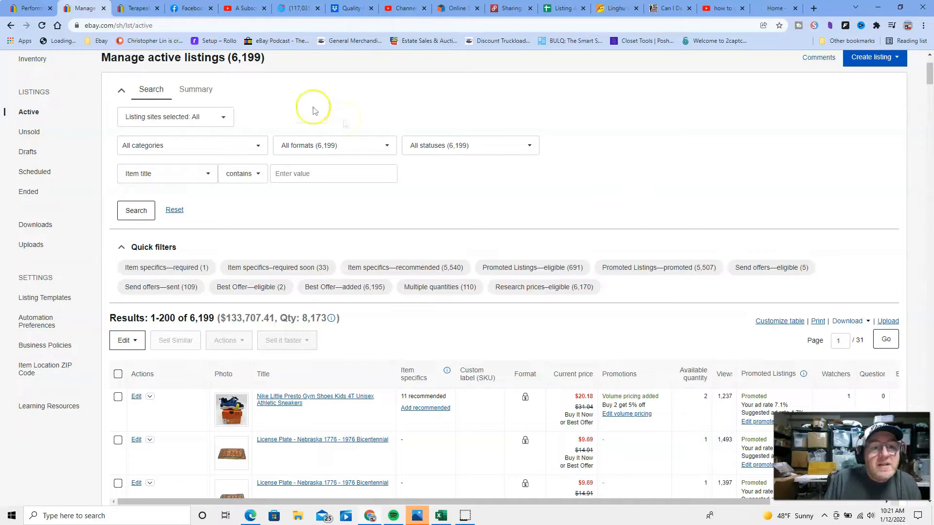
click(296, 178)
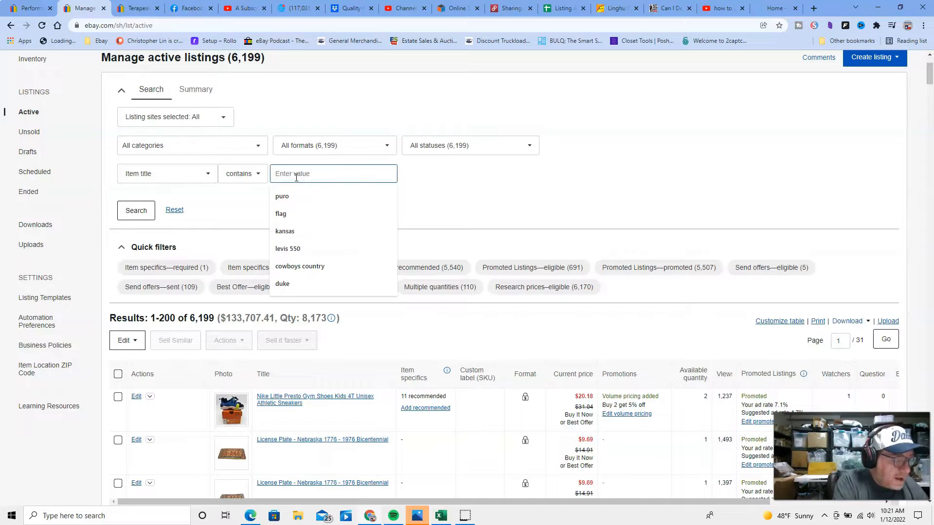
text(levis 550 jeans mens)
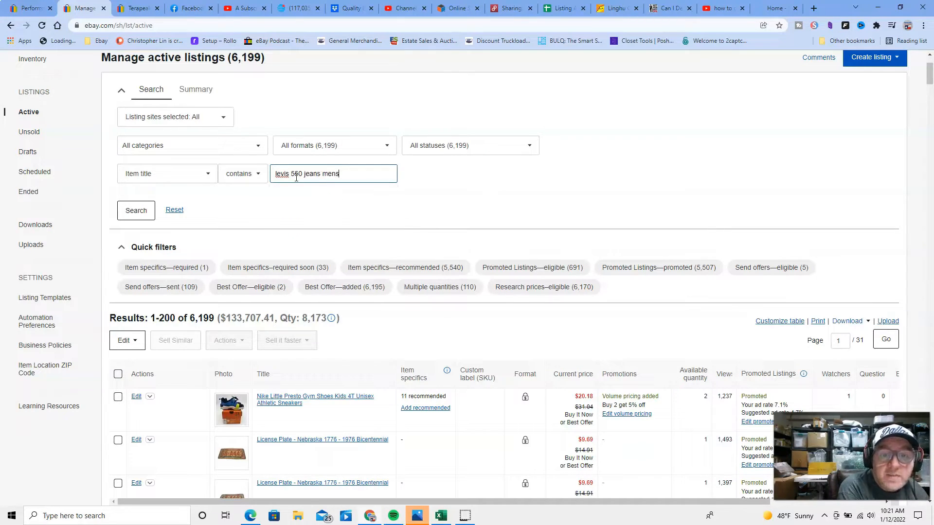
key(Return)
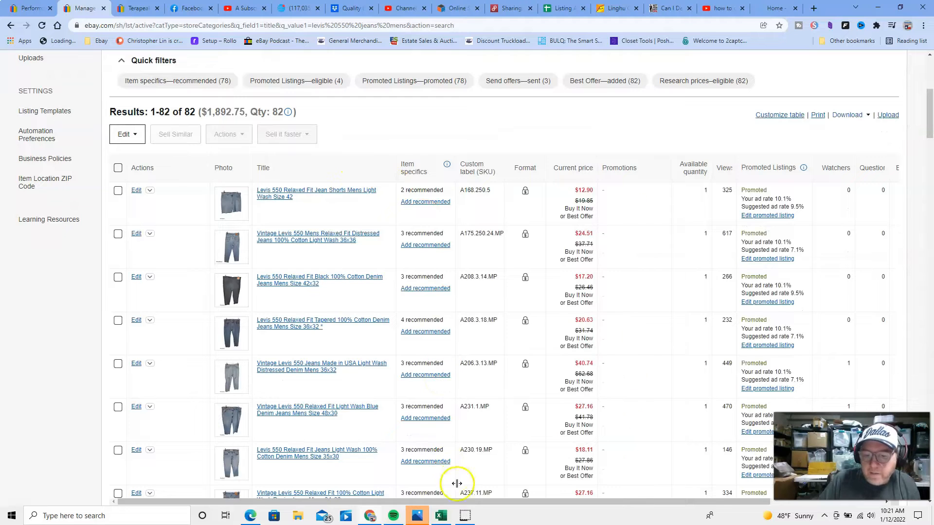
Sort the matching active listings by start date, newest first, and close the Facebook page
drag(462, 501, 607, 505)
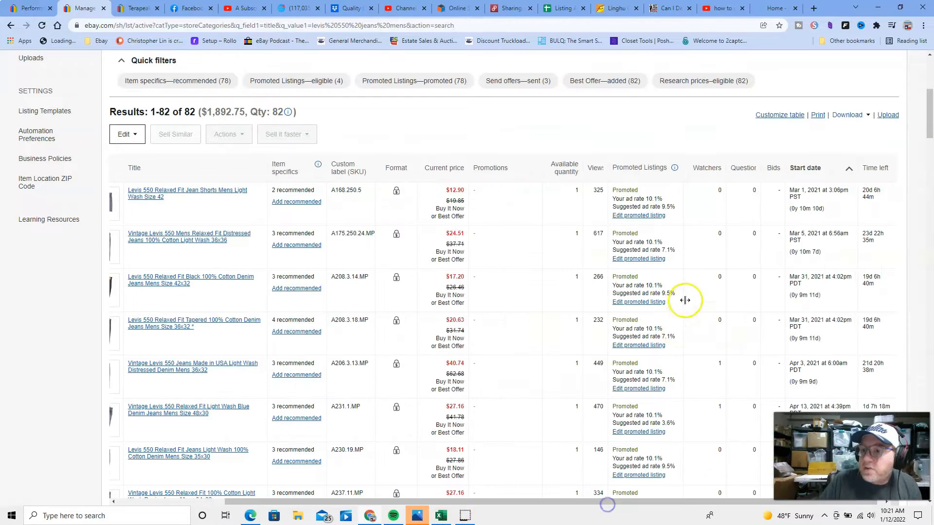
click(848, 169)
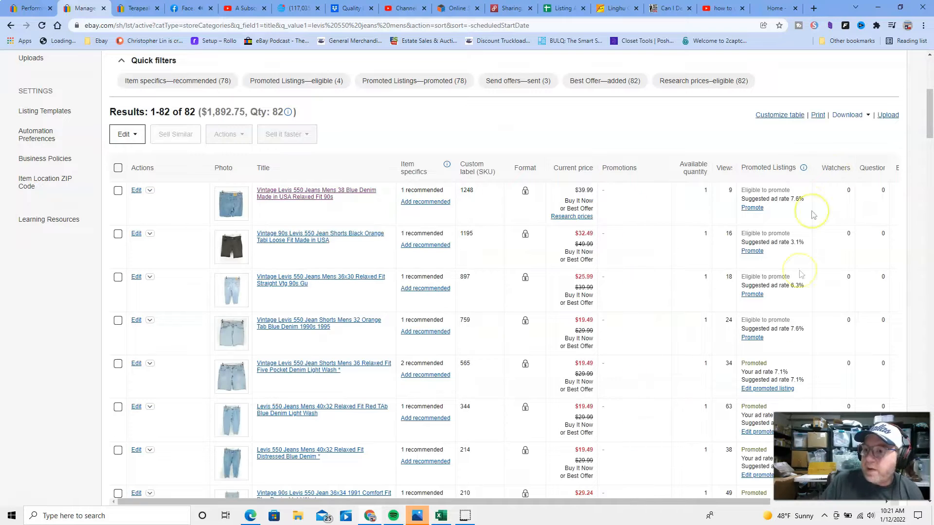
drag(686, 502, 793, 501)
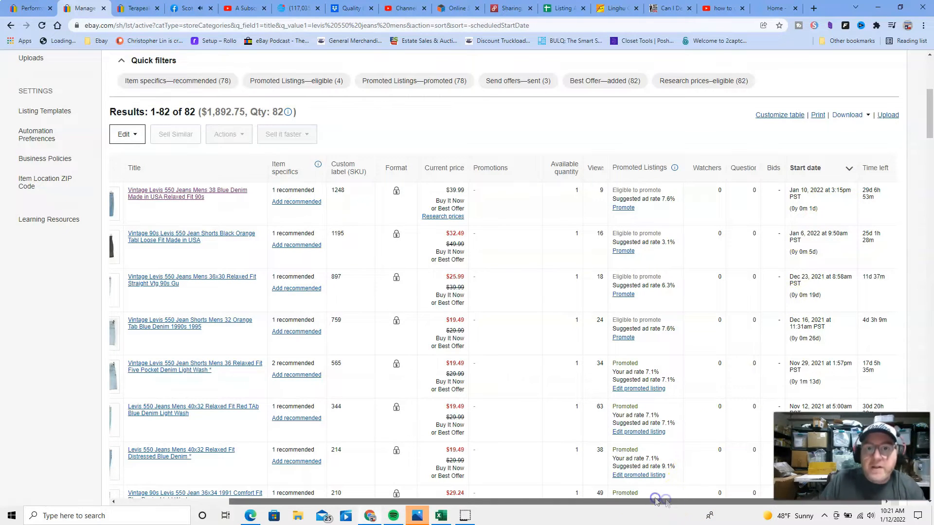
drag(672, 503, 457, 500)
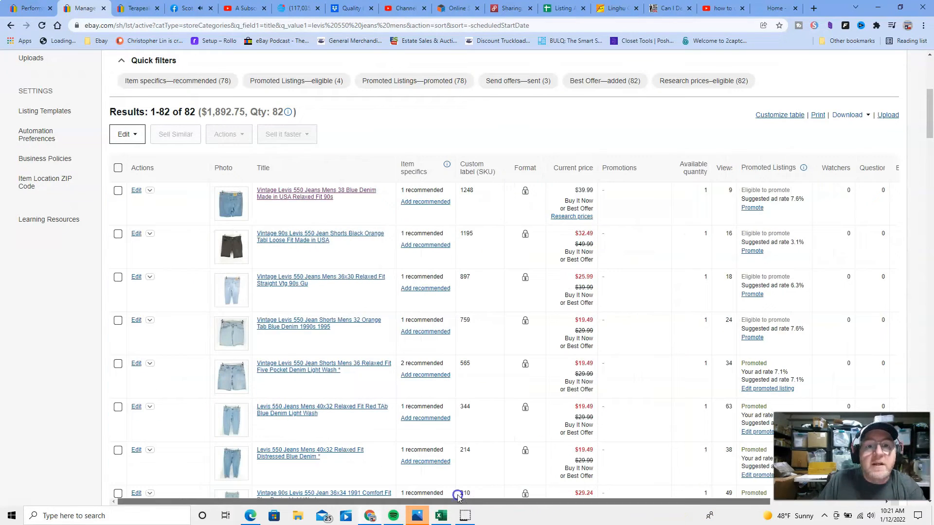
click(211, 8)
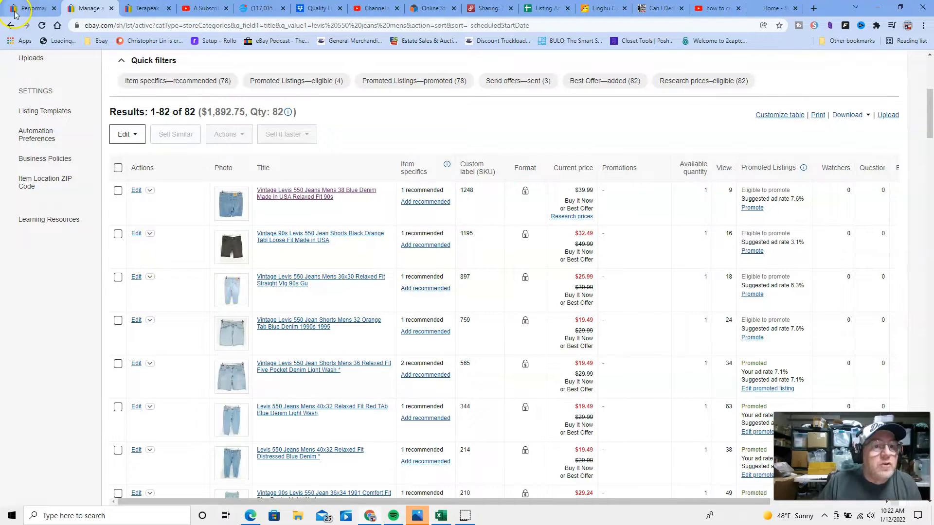
Search the whole eBay marketplace for "levis 550 jeans mens"
scroll(348, 124, up, 4)
scroll(348, 124, up, 2)
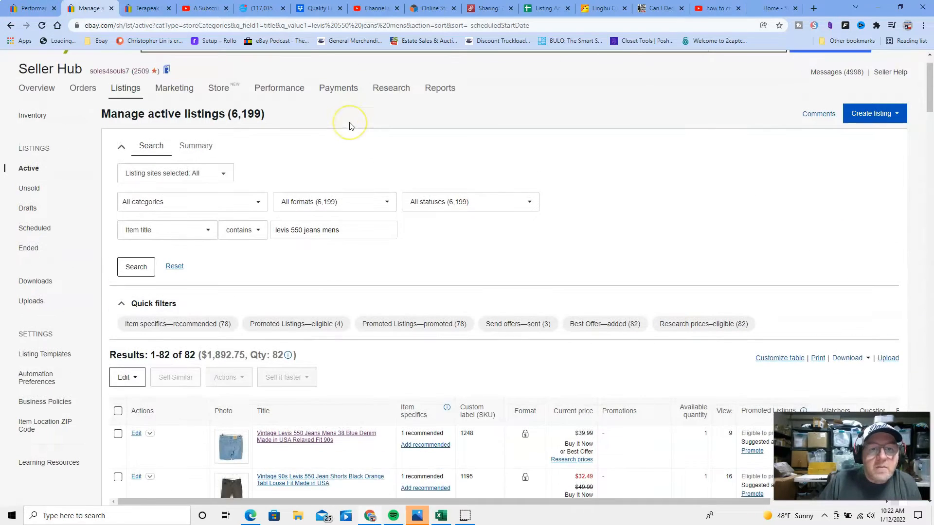
mouse_move(437, 128)
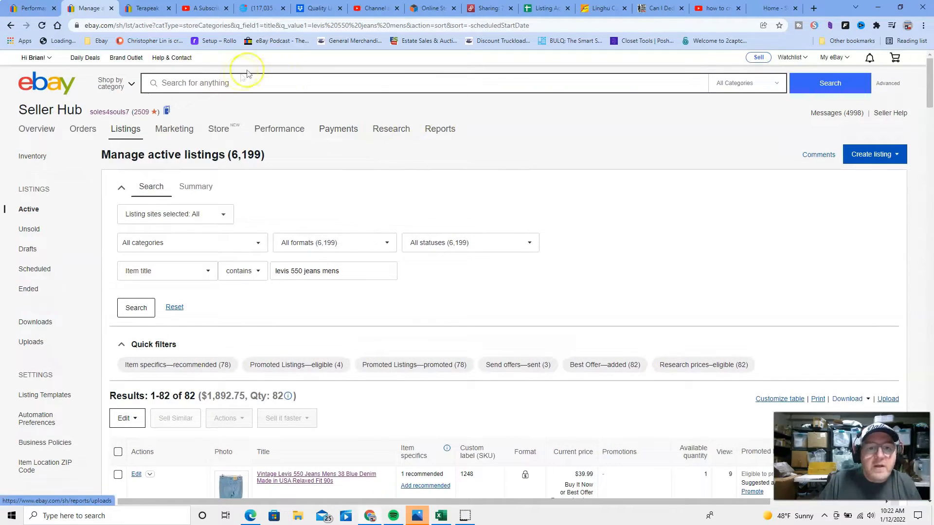
click(227, 82)
text(levis)
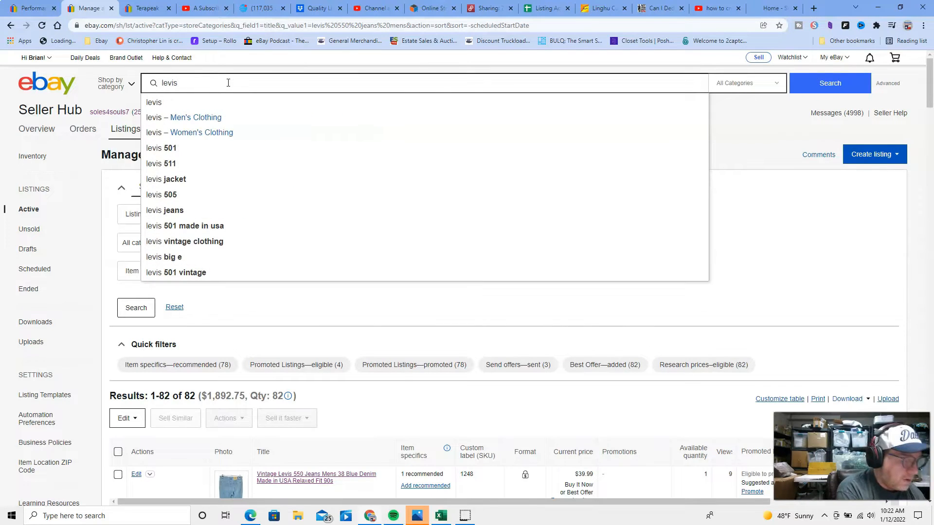
text( 55)
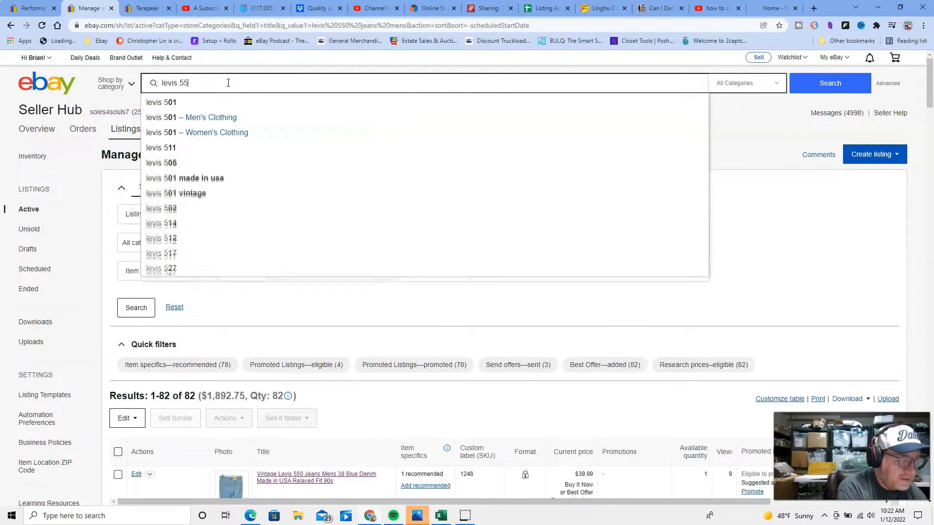
text(0)
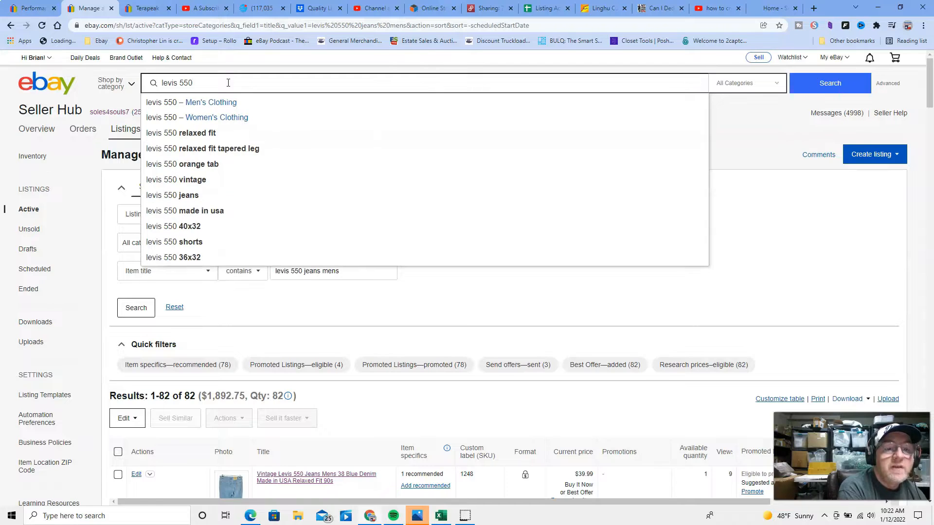
text( jeans mens)
key(Return)
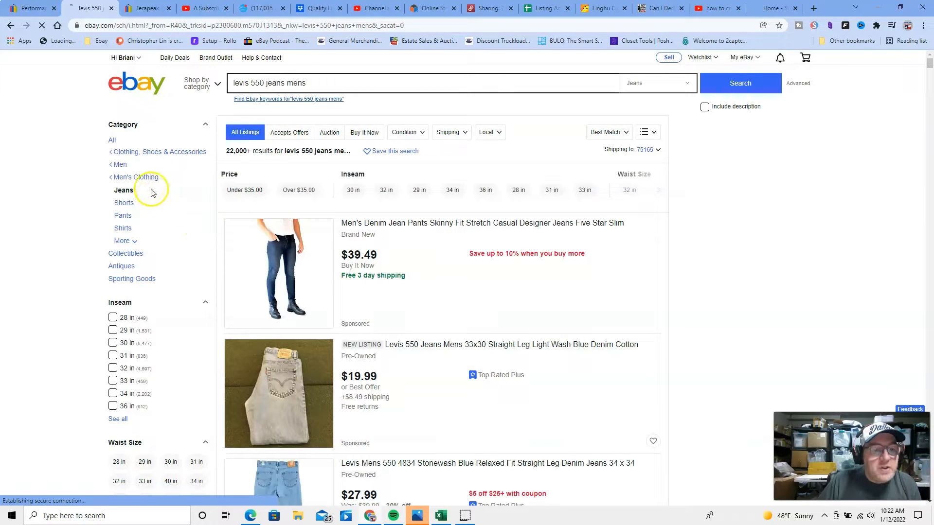
Filter the marketplace results to pre-owned condition and sold items only
scroll(189, 276, down, 15)
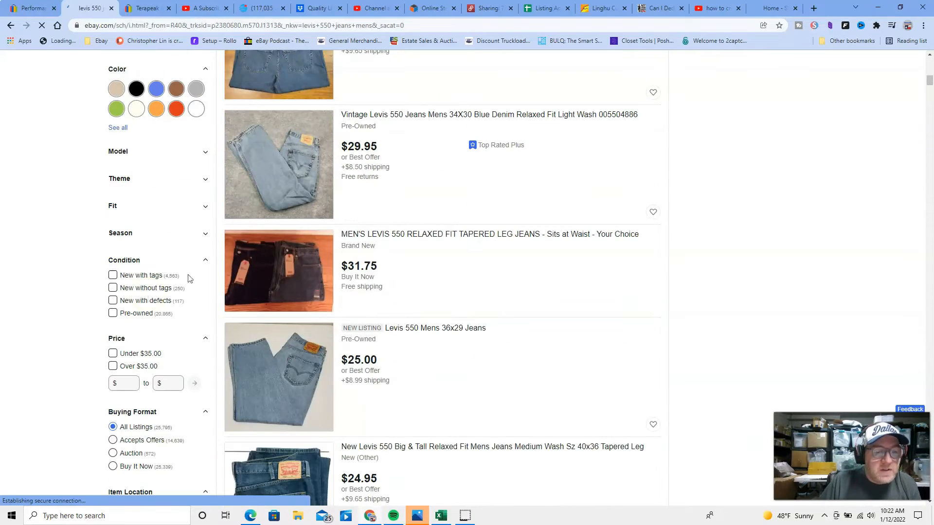
click(113, 314)
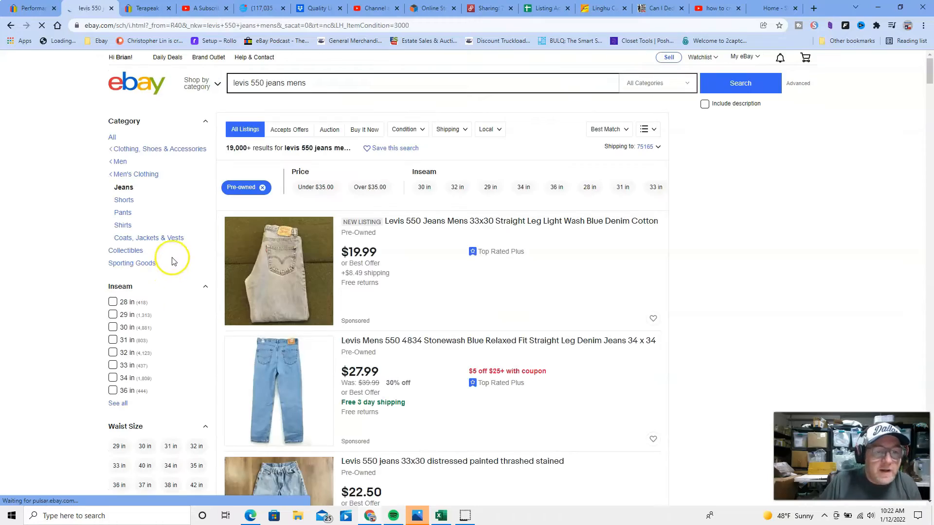
scroll(173, 255, down, 10)
scroll(175, 257, down, 14)
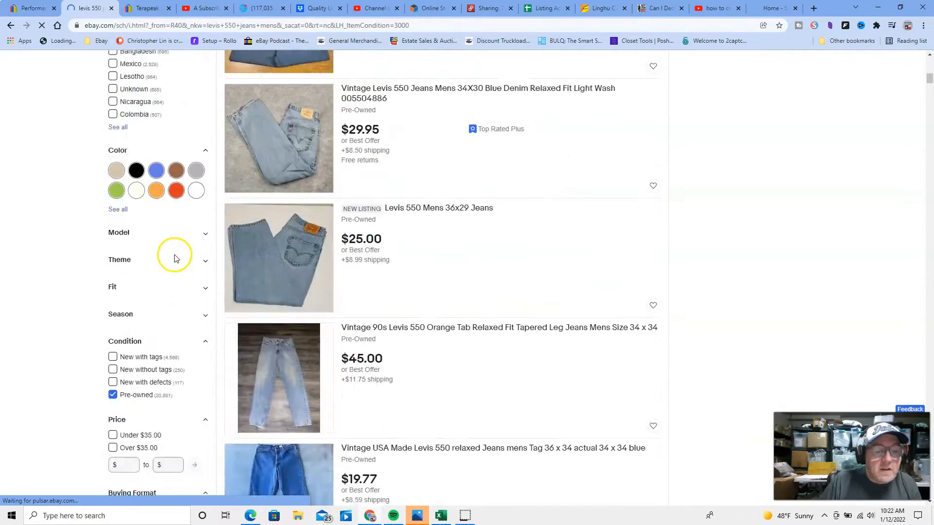
scroll(171, 273, down, 3)
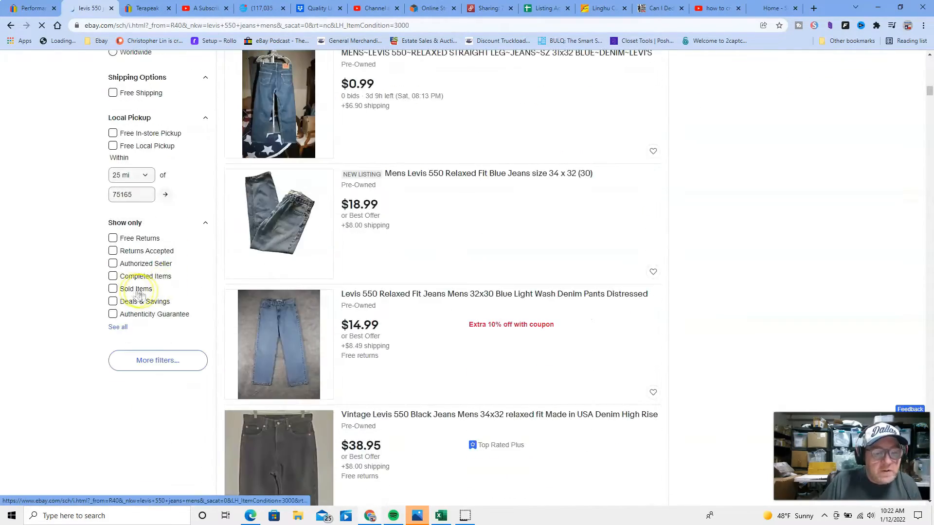
click(113, 289)
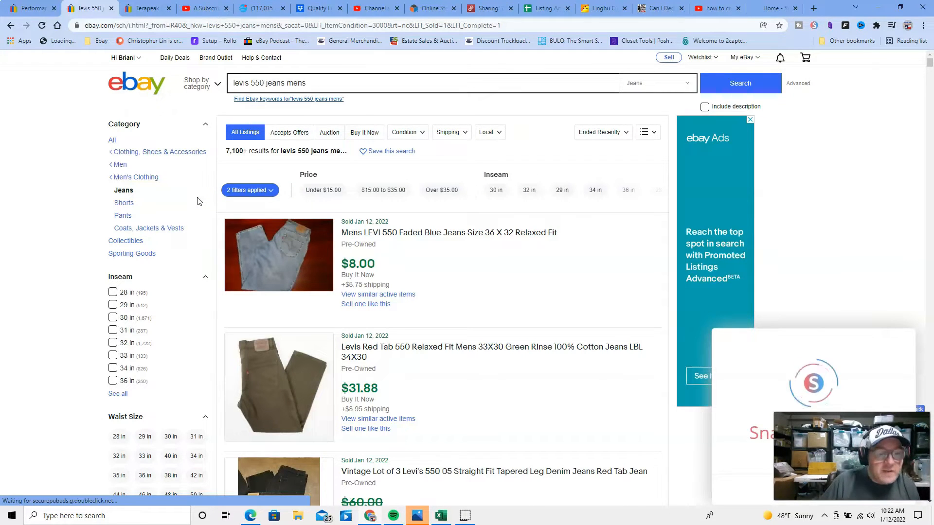
Narrow the sold jeans to a 38 in waist and 28 in inseam, sorted by highest price plus shipping
scroll(175, 224, down, 2)
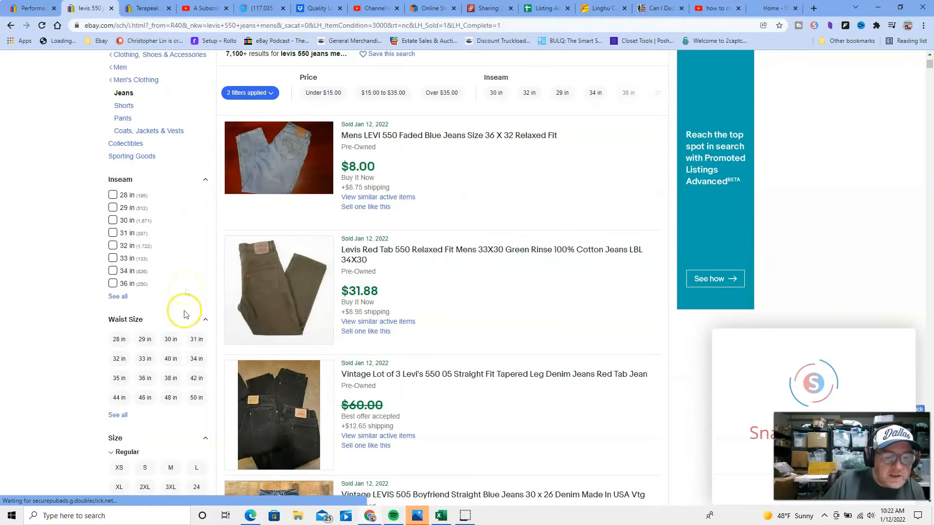
click(171, 378)
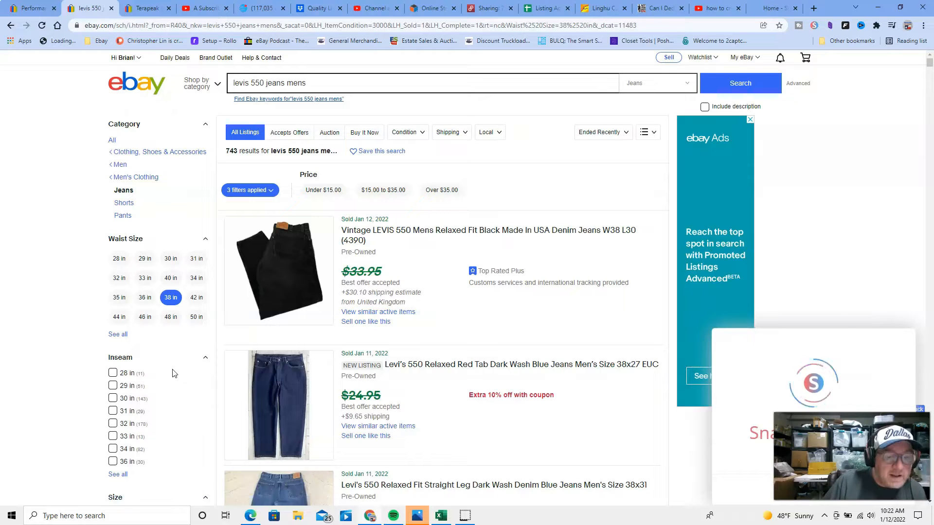
click(127, 376)
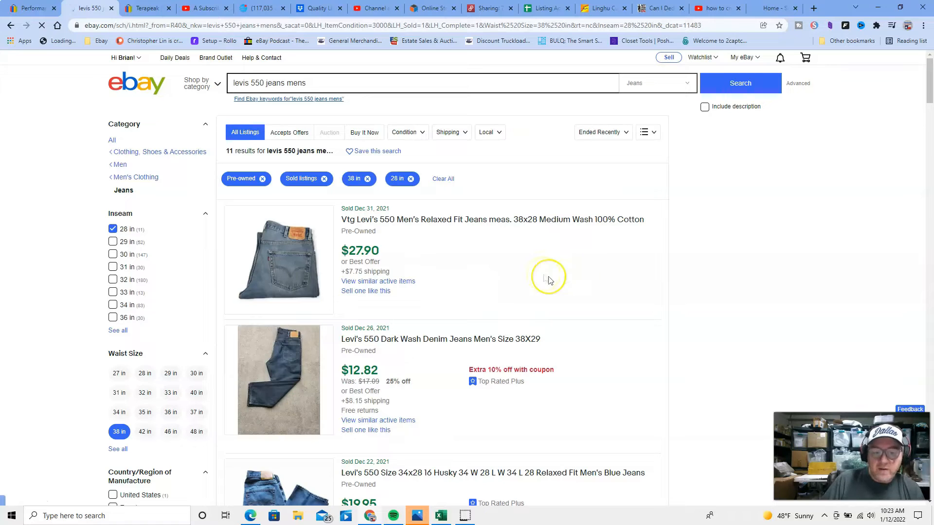
click(622, 132)
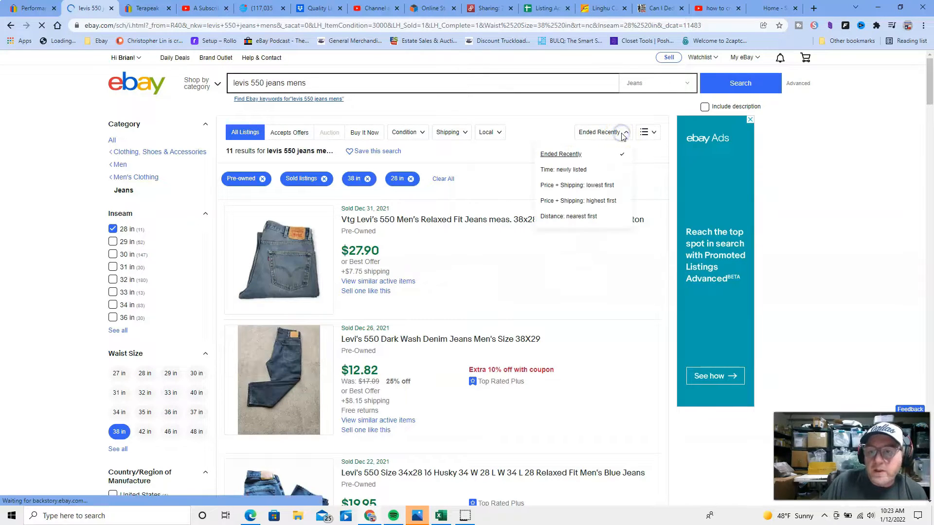
click(590, 201)
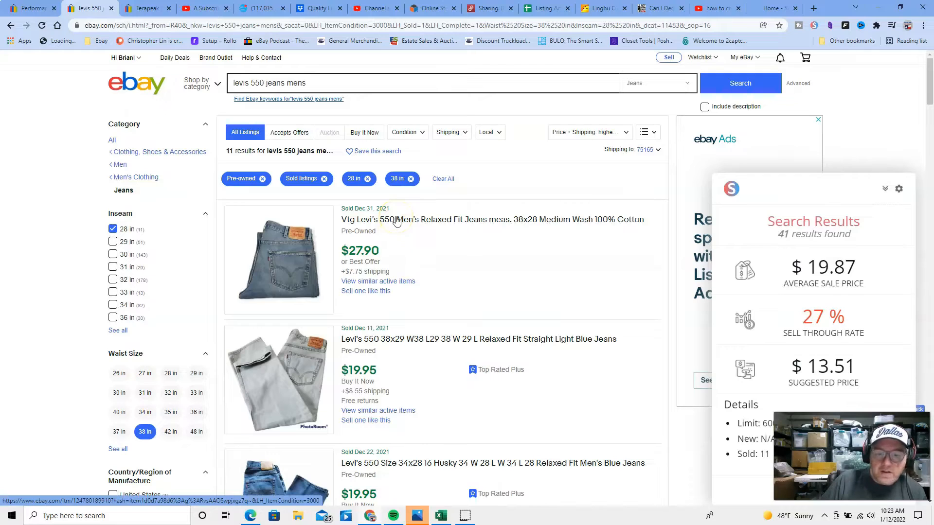
Start a listing from the sold "Vtg Levi's 550 Men's Relaxed Fit Jeans" result and clear the copied title
click(360, 292)
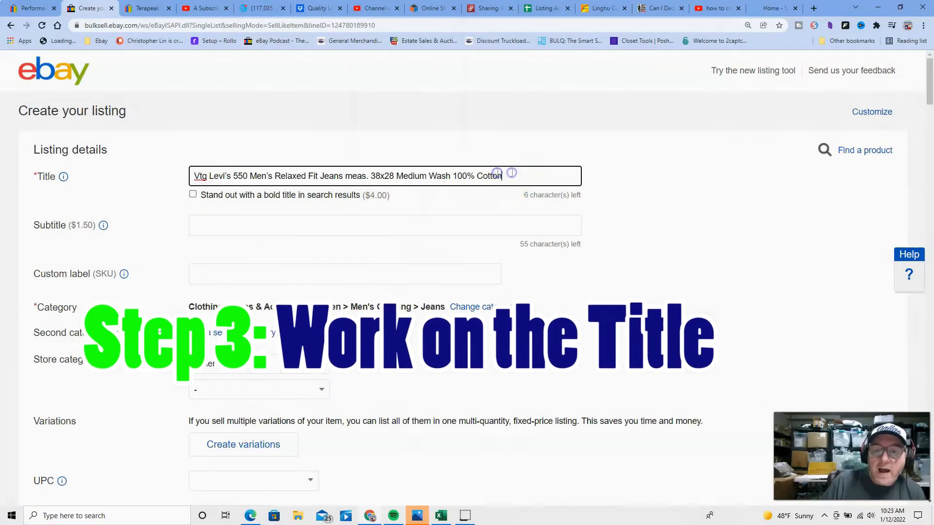
drag(508, 176, 168, 175)
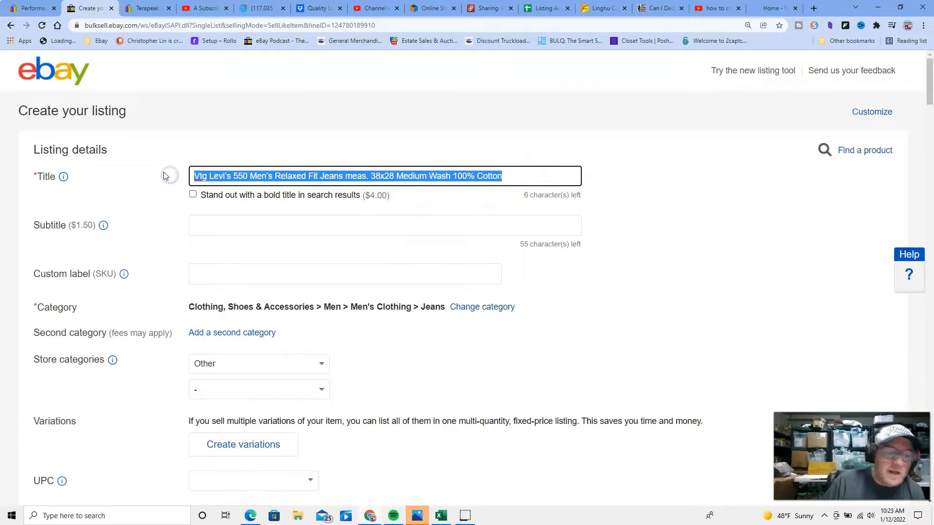
key(BackSpace)
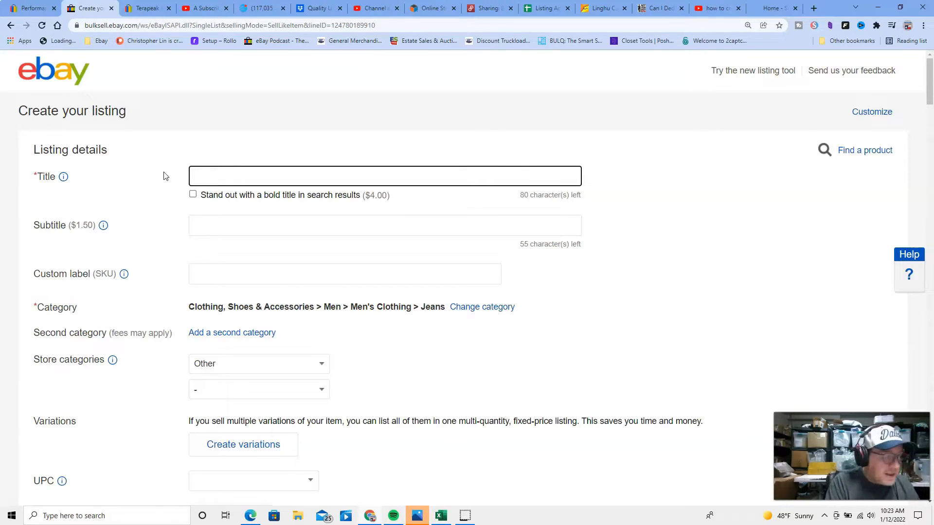
Enter the listing title "Levis Jeans Mens 38 x 29 (Actual 38 x 28)"
text(Levis)
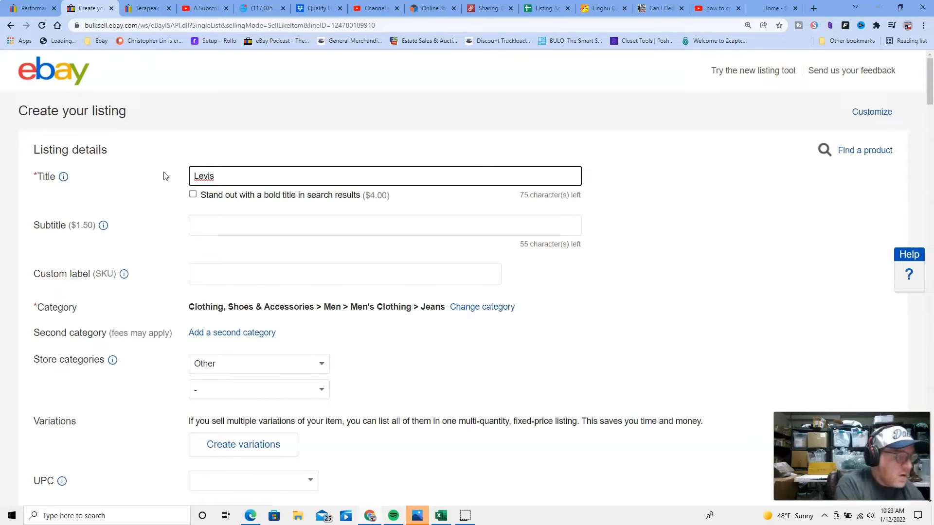
text(Jea)
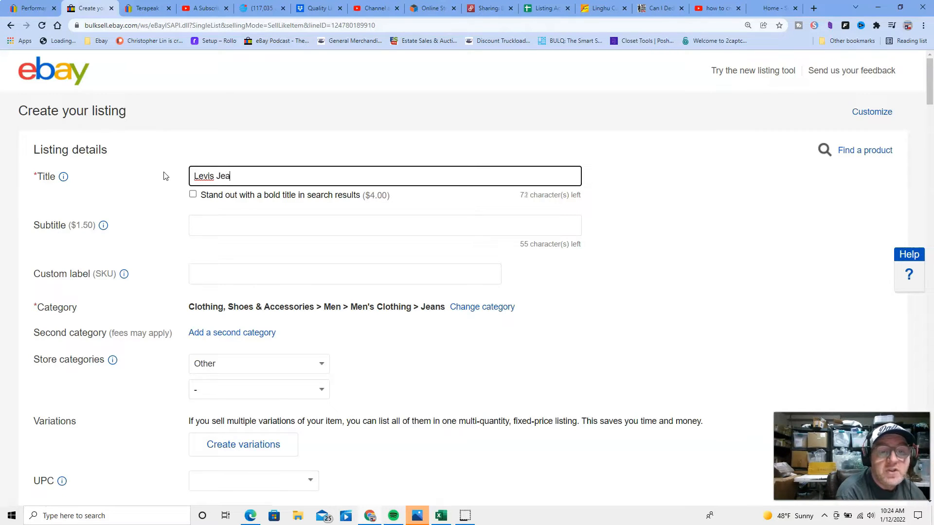
text(ns Mens)
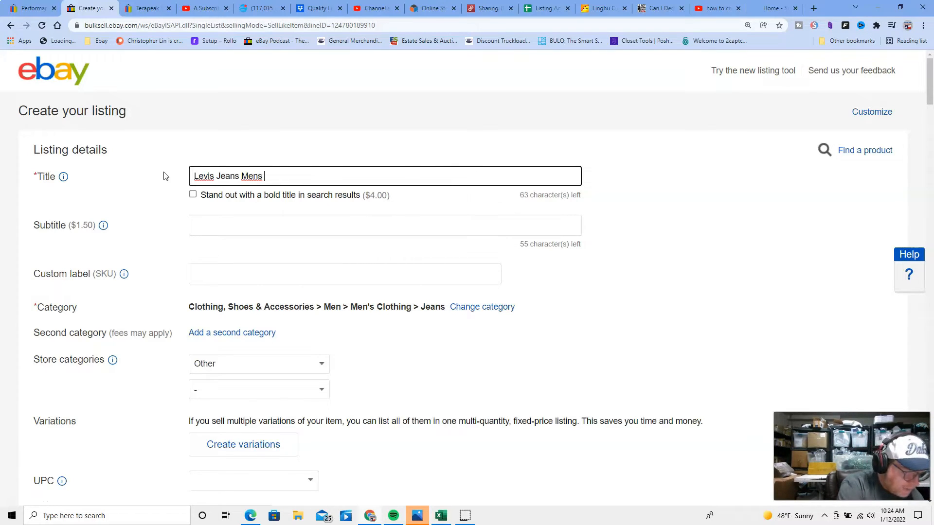
text(38 x 29 ()
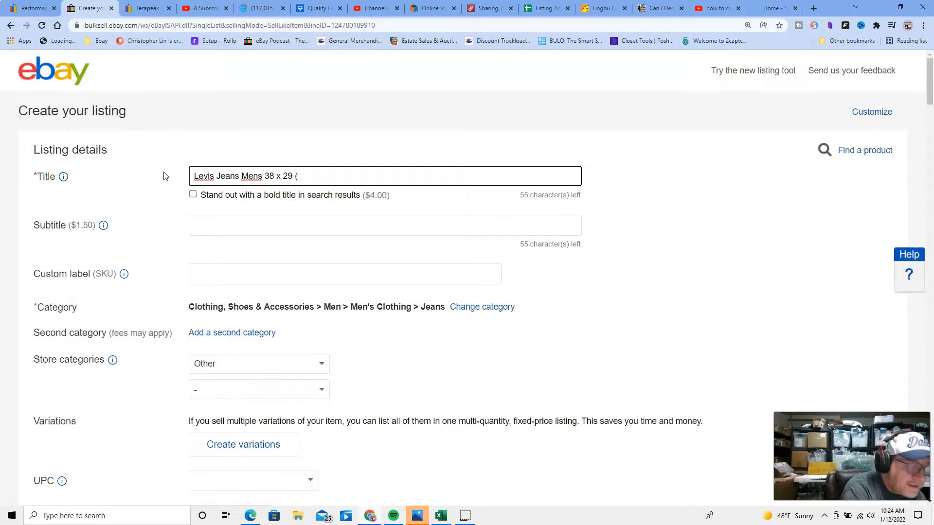
text(Actual )
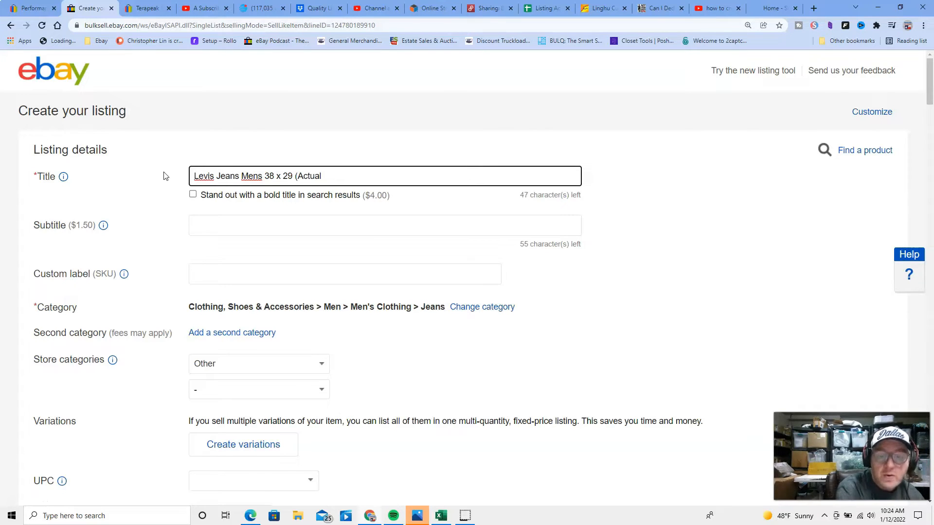
text(38 x)
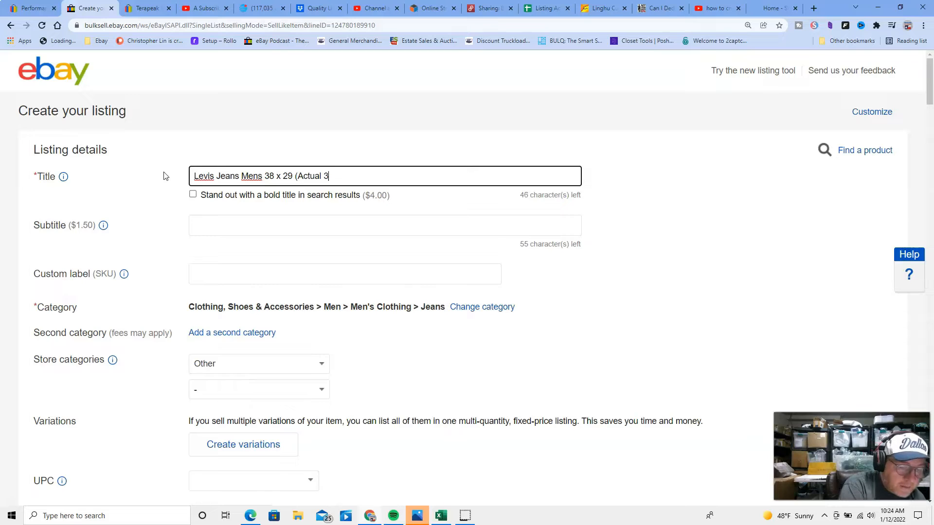
text( 28)
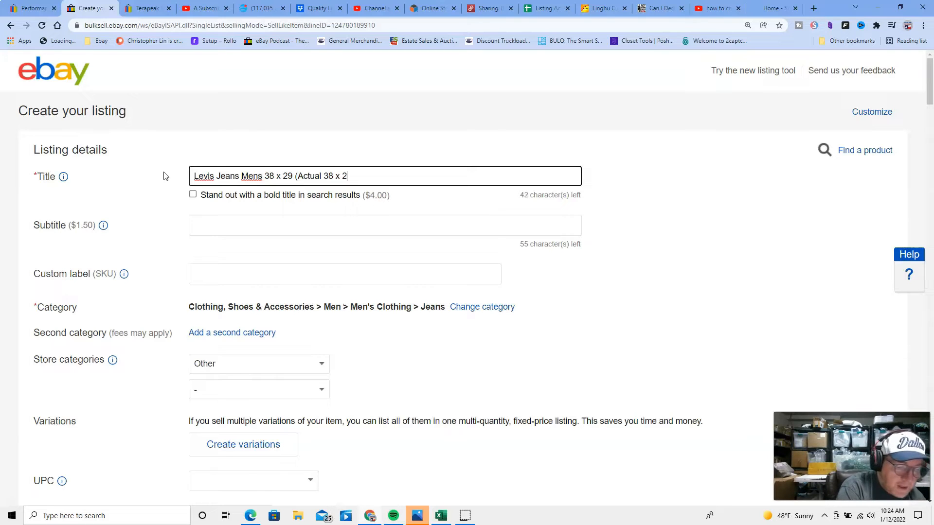
text())
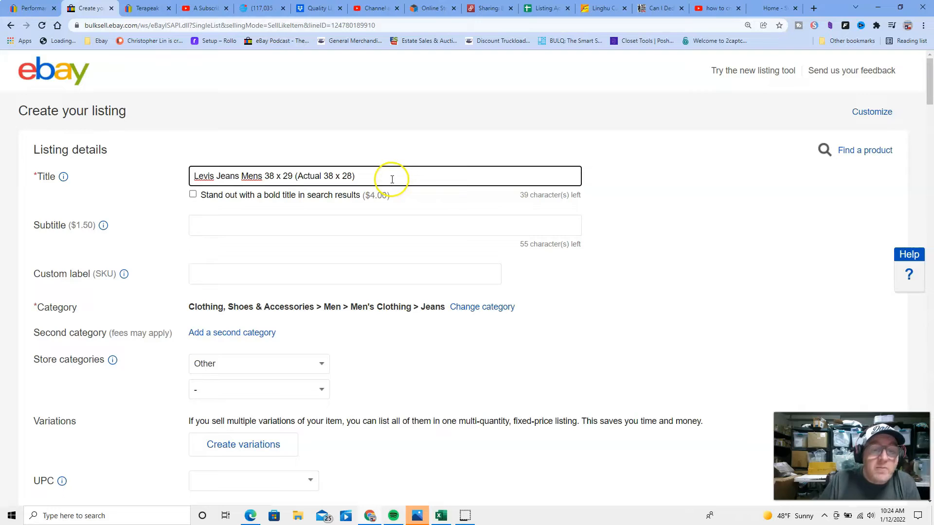
Upload the blue jeans photos 20220111_150623 through 20220111_150731 from the MercariLabels folder to the listing
scroll(394, 189, down, 7)
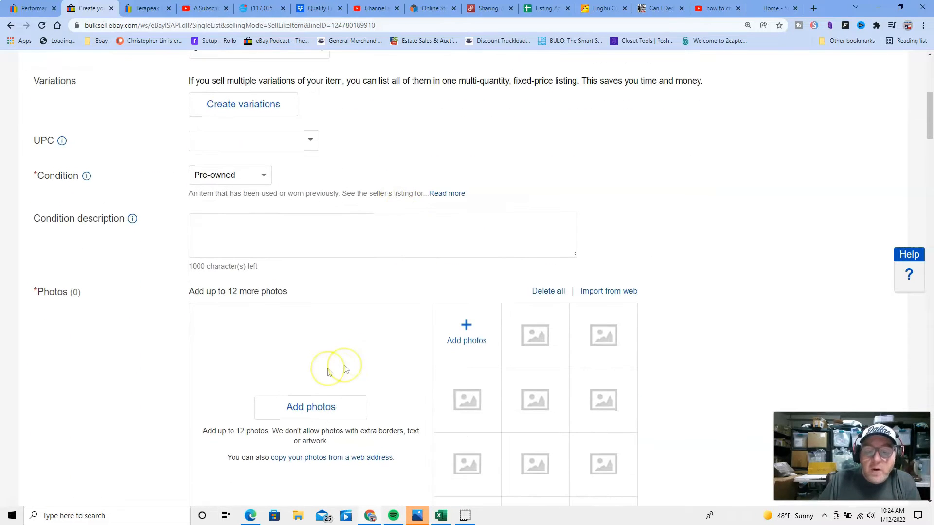
click(311, 411)
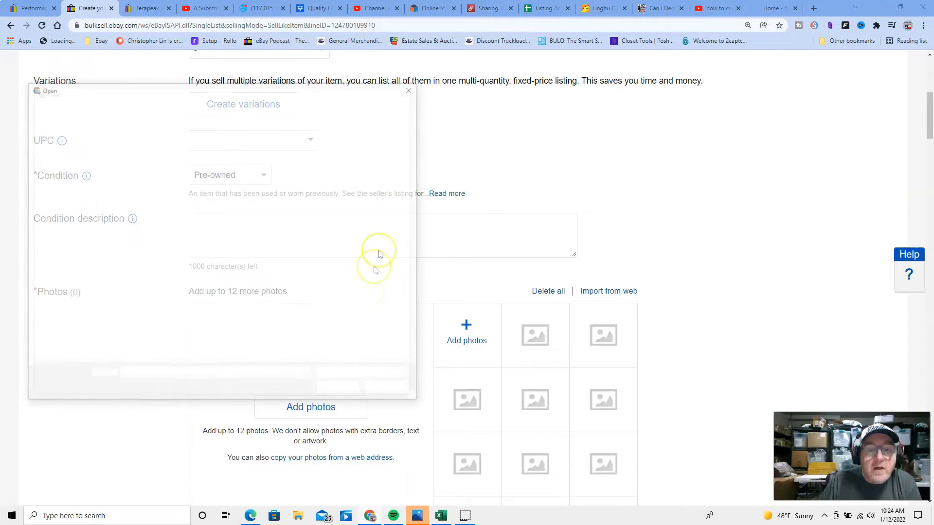
drag(413, 160, 409, 357)
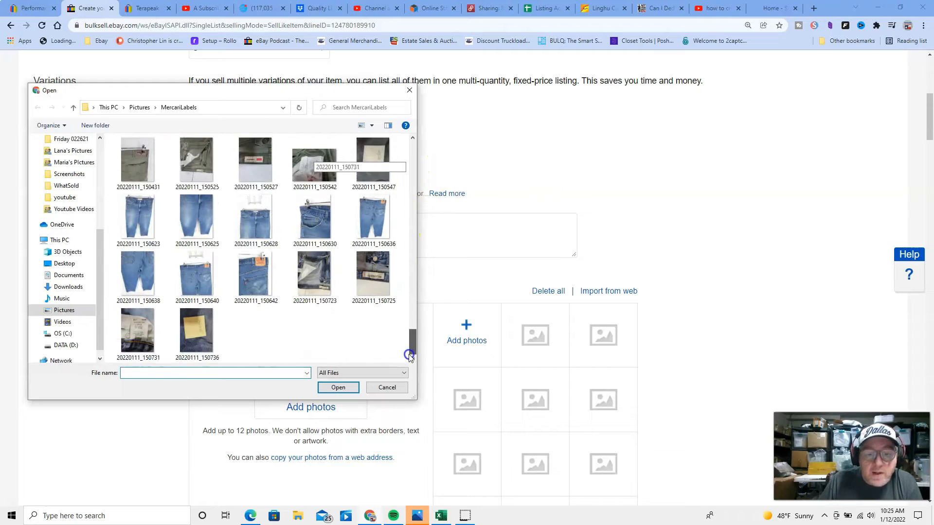
click(145, 231)
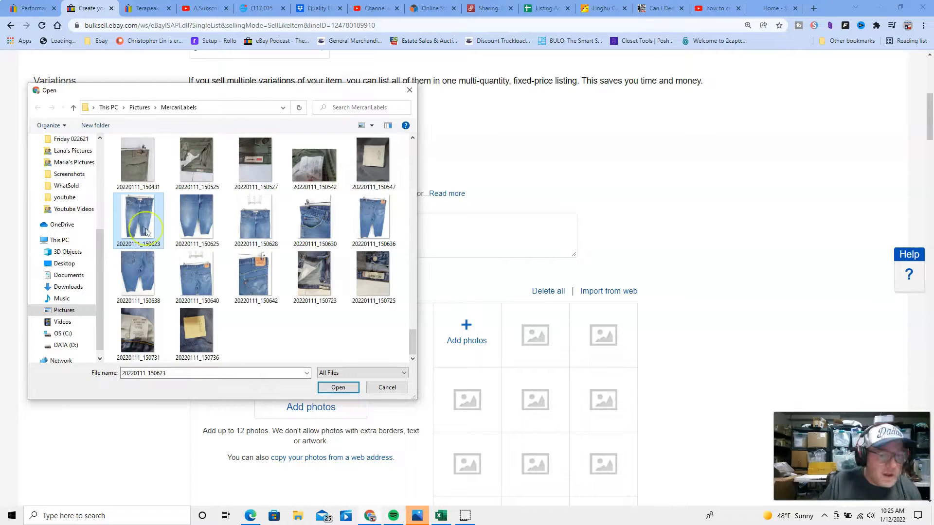
shift+click(138, 331)
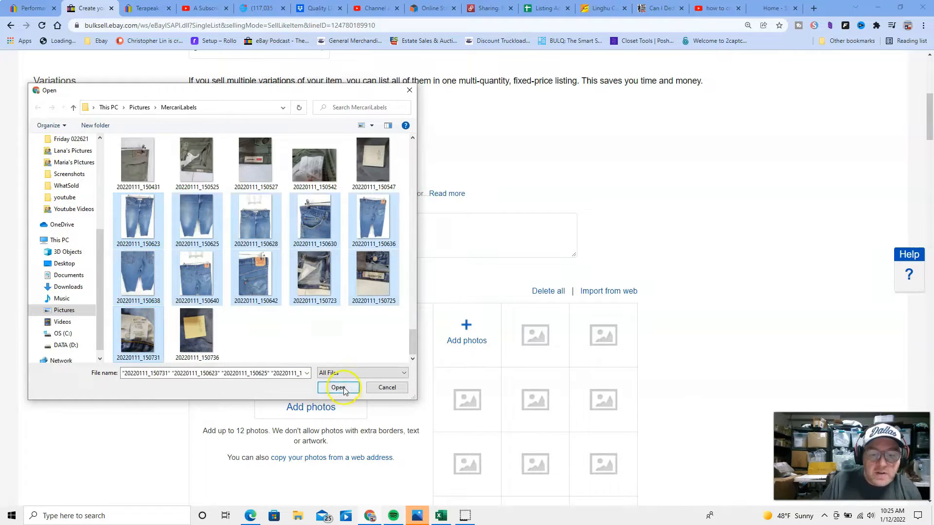
click(338, 387)
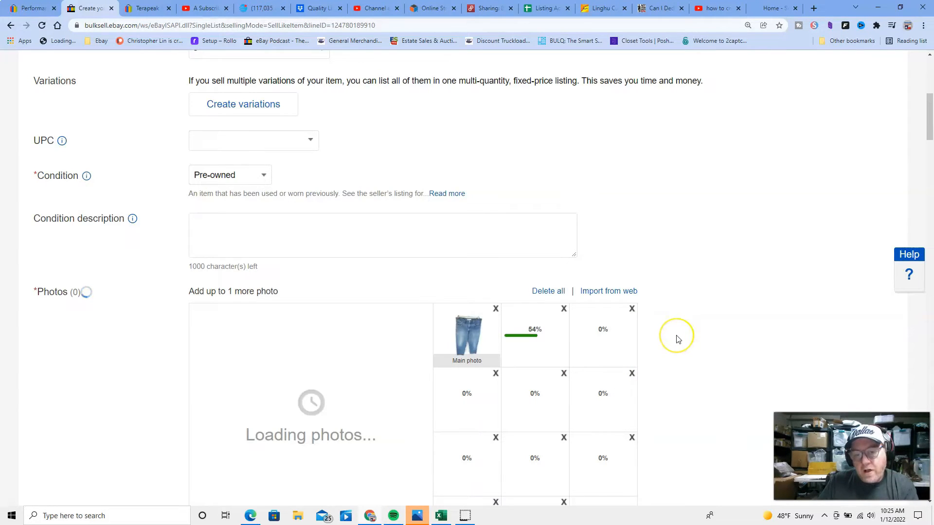
Extend the listing title with "Relaxed Fit Blue Denim Straight Leg"
scroll(678, 335, up, 7)
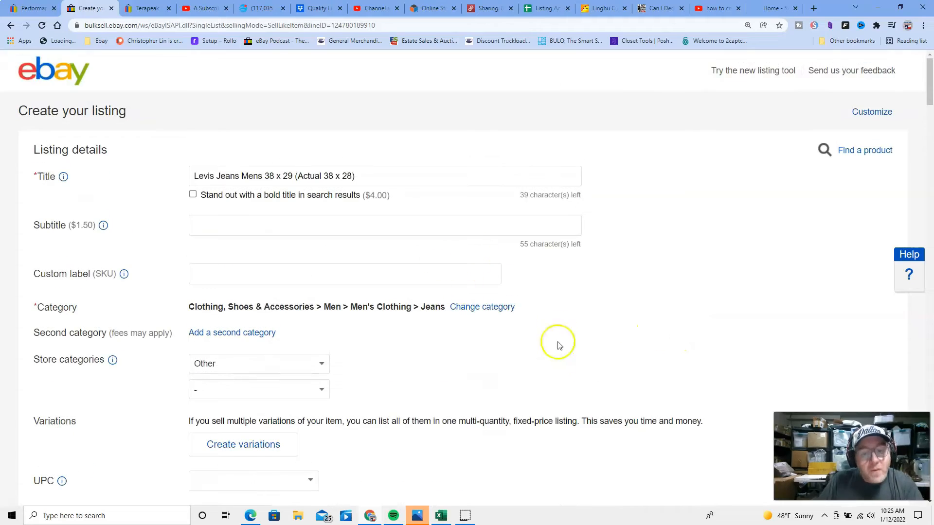
click(369, 176)
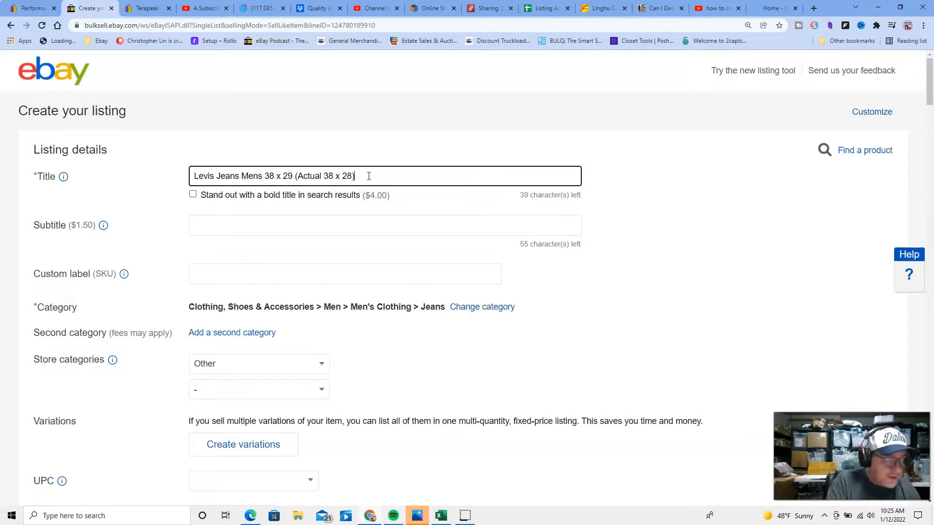
text(R)
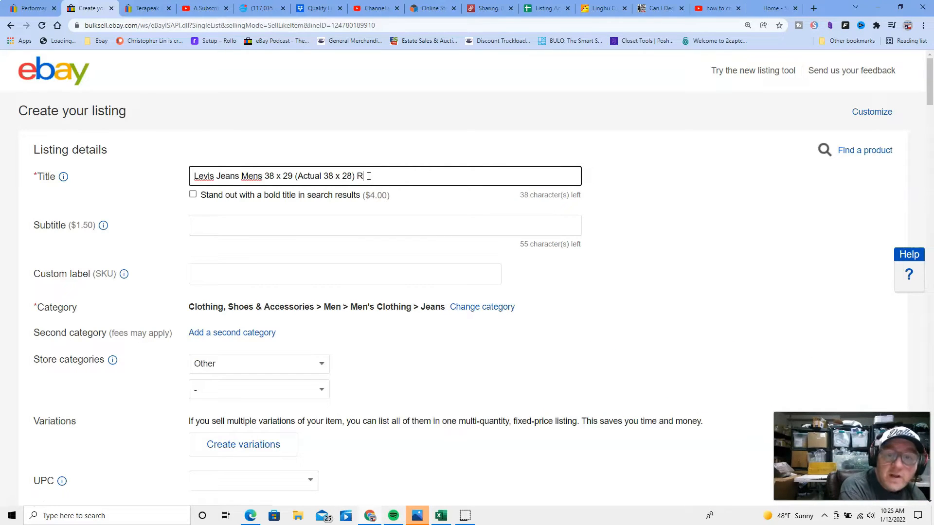
text(elaxed Fit)
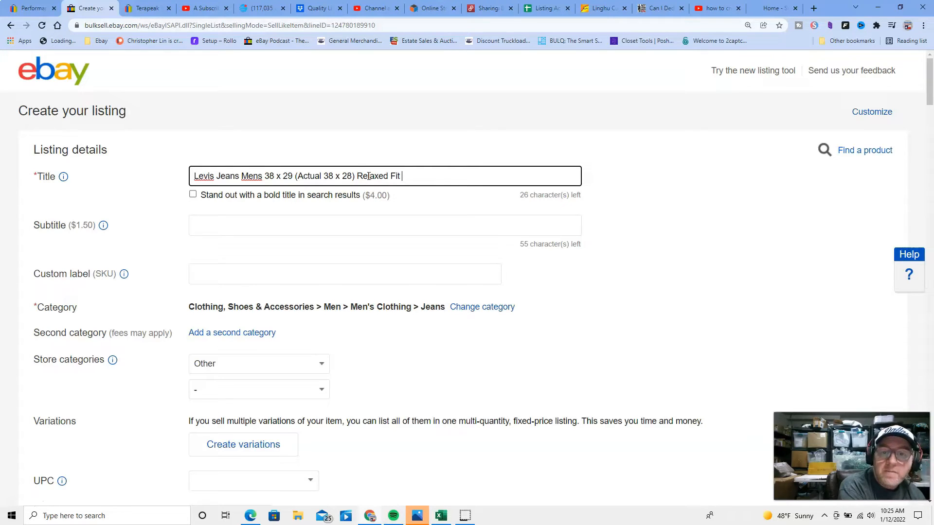
text( Blue Denim Straight Leg)
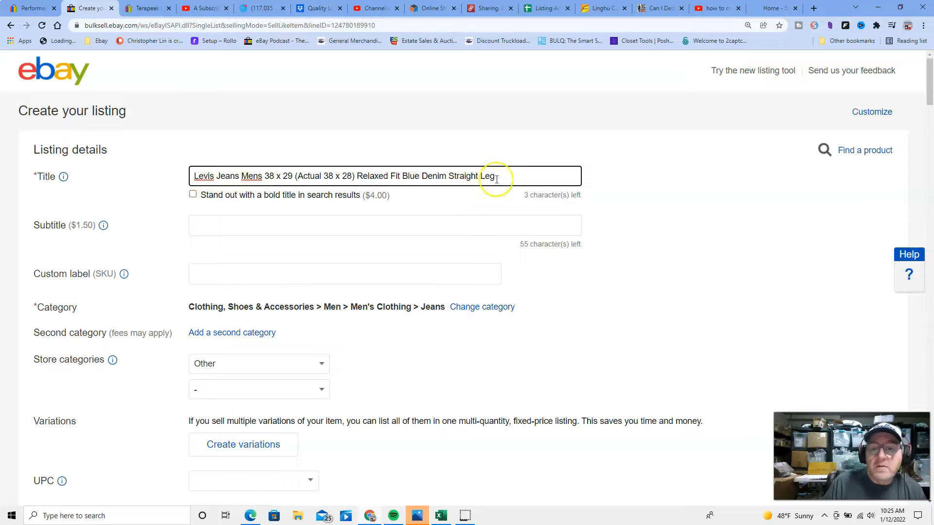
Copy the complete listing title and set the custom label (SKU) to 1296
drag(506, 177, 193, 180)
right_click(206, 179)
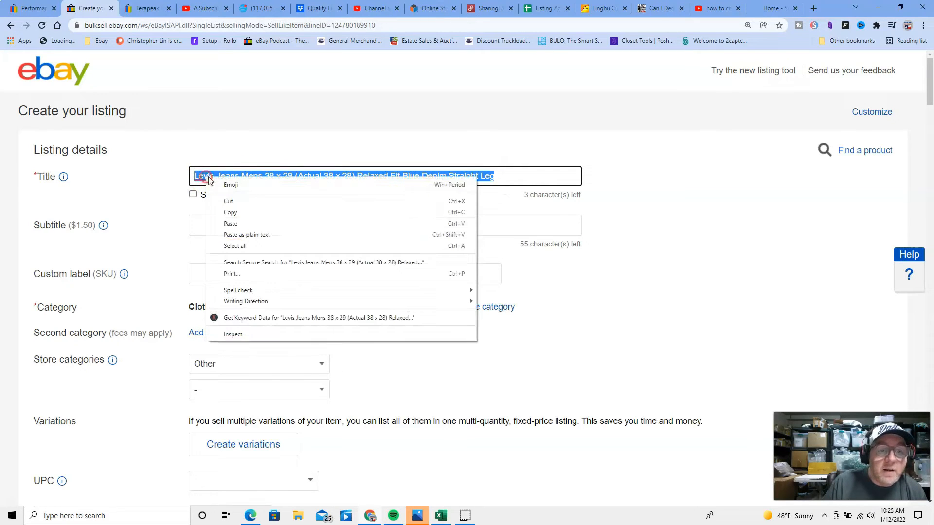
click(235, 213)
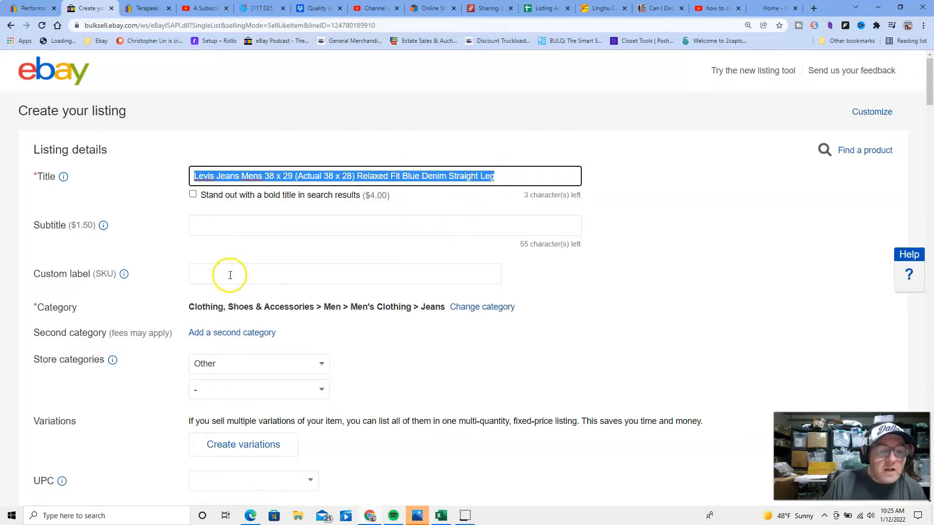
click(230, 275)
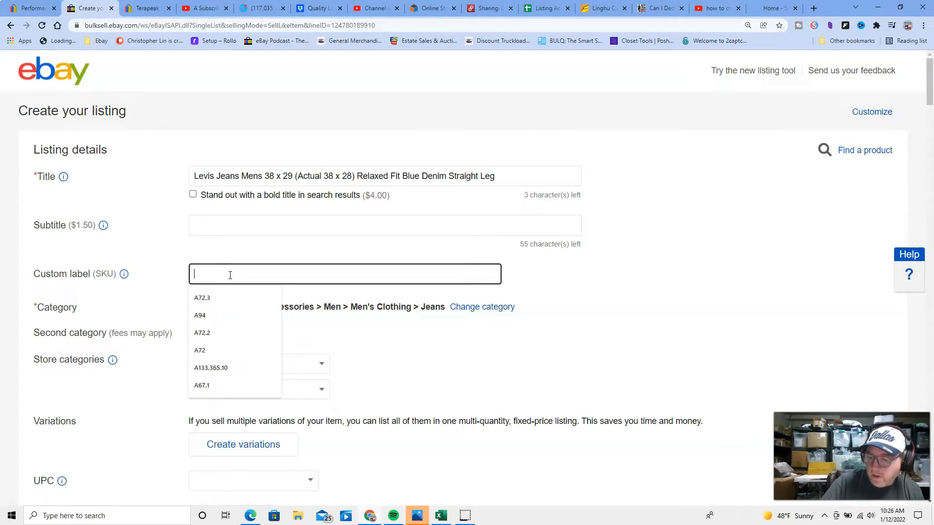
text(1296)
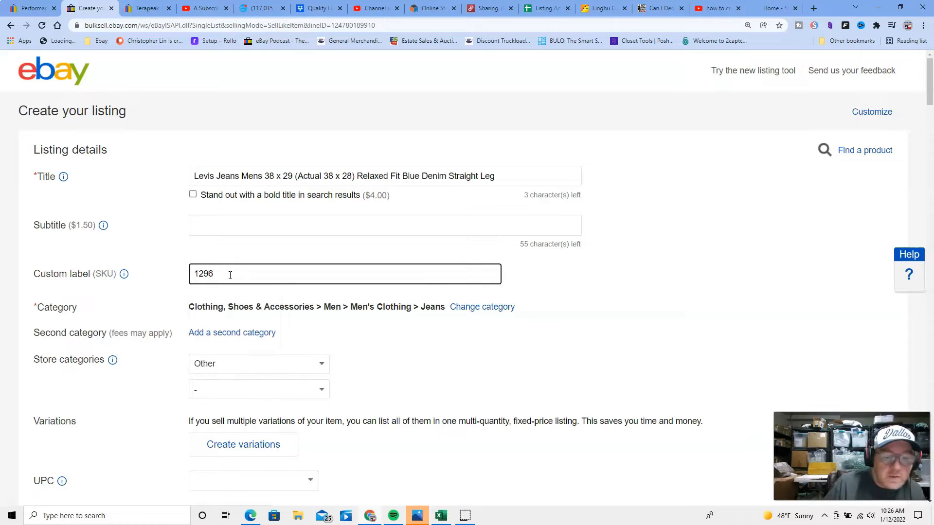
Enter "Good condition see pics" as the condition description
scroll(238, 272, down, 5)
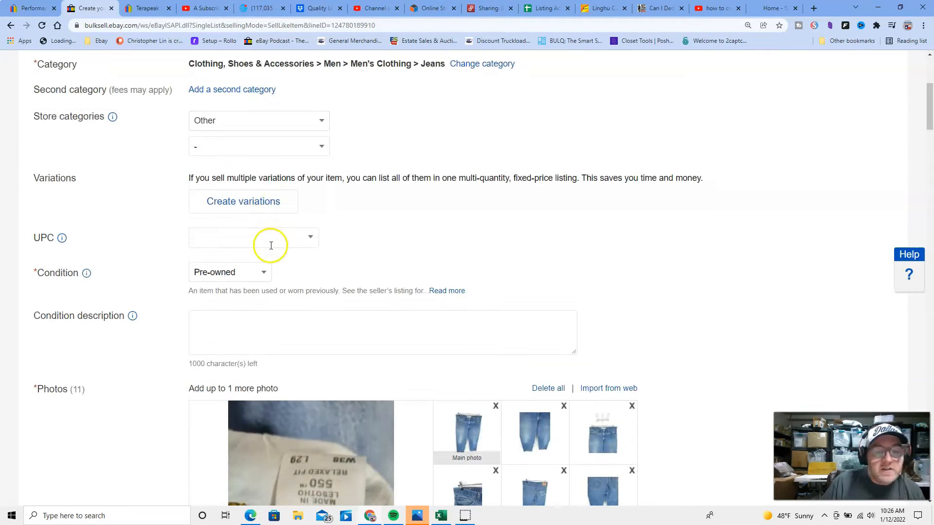
scroll(272, 245, down, 1)
scroll(256, 225, down, 2)
click(249, 182)
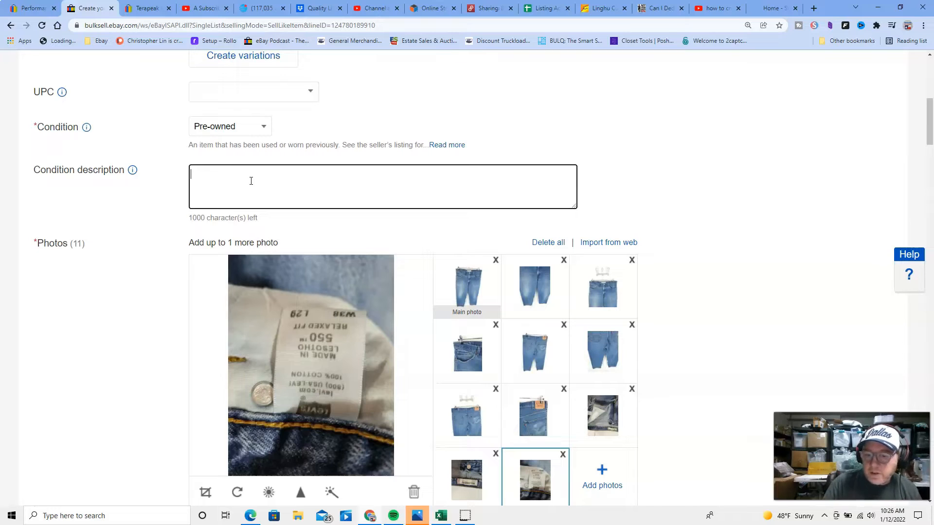
text(Good condition see pics)
Rotate the upside-down care tag photo 180 degrees so its text reads upright, and save it
scroll(282, 168, down, 3)
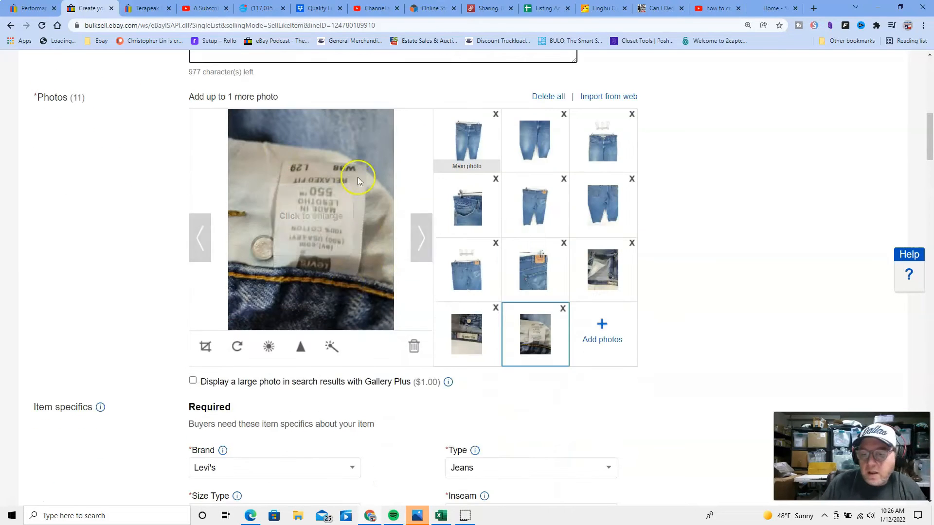
click(239, 346)
click(238, 346)
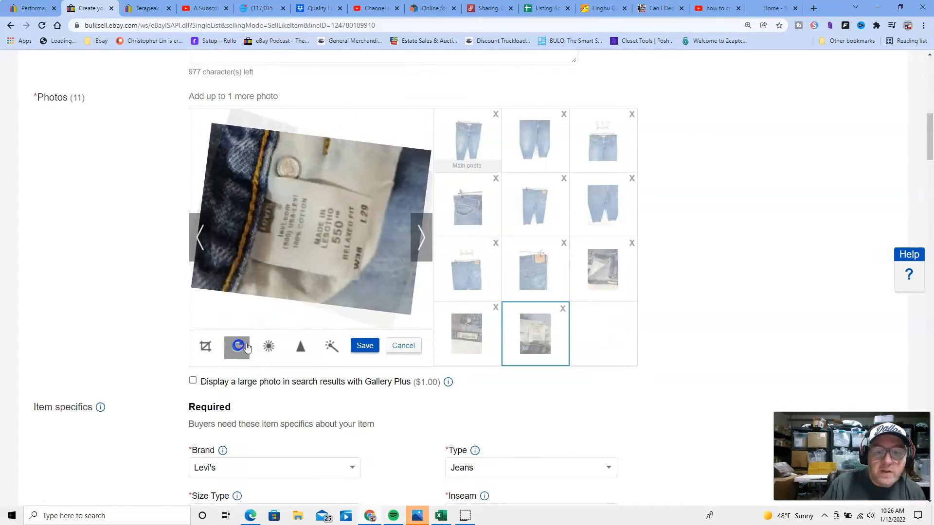
click(238, 347)
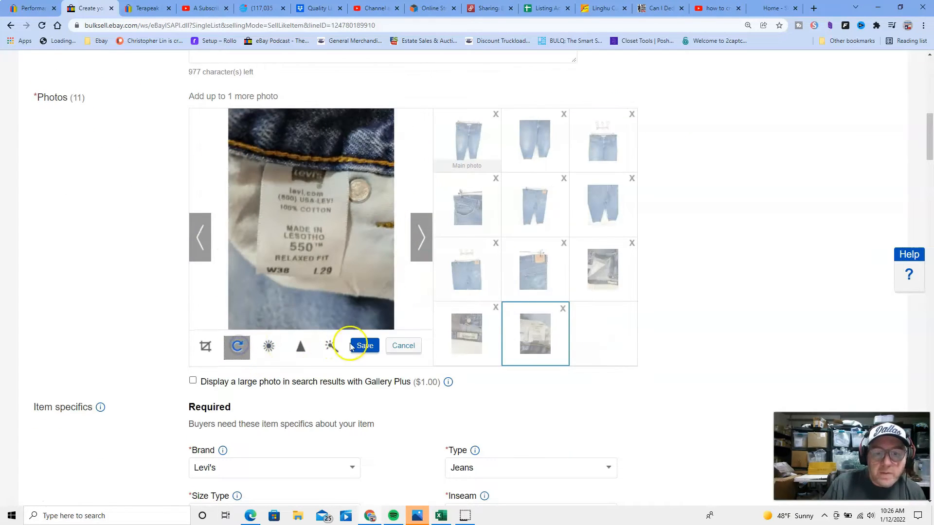
Rotate the photo of the Relaxed Fit waistband label 180 degrees and save it
click(466, 334)
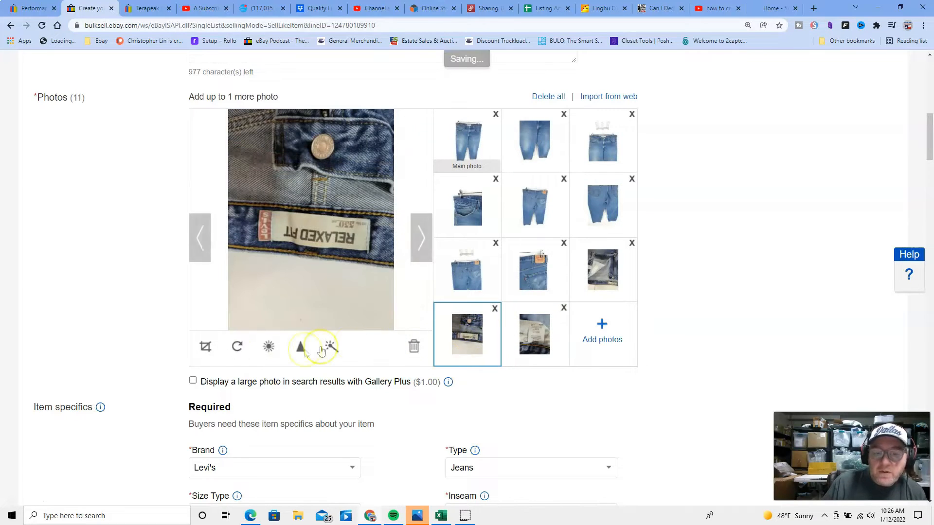
click(238, 346)
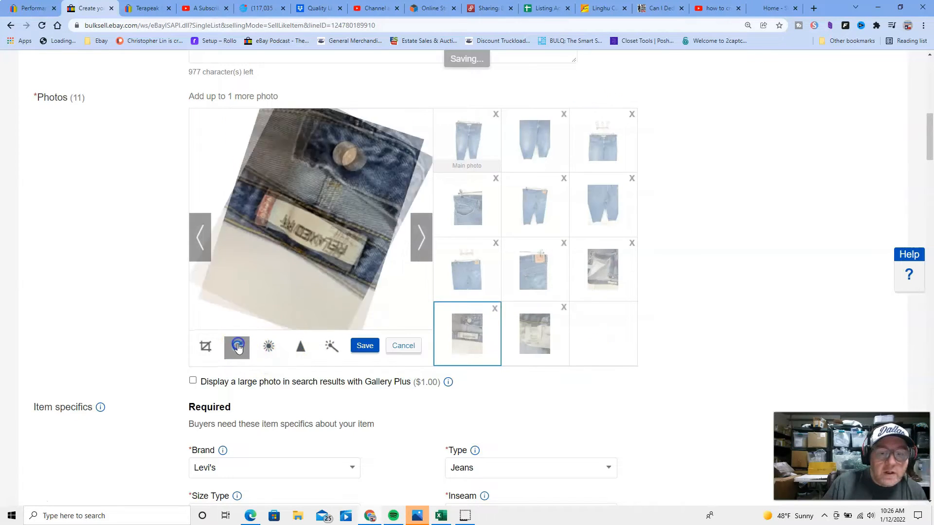
click(360, 345)
Rotate the upside-down photo of the open fly and inner waistband so it reads upright, and save it
click(600, 268)
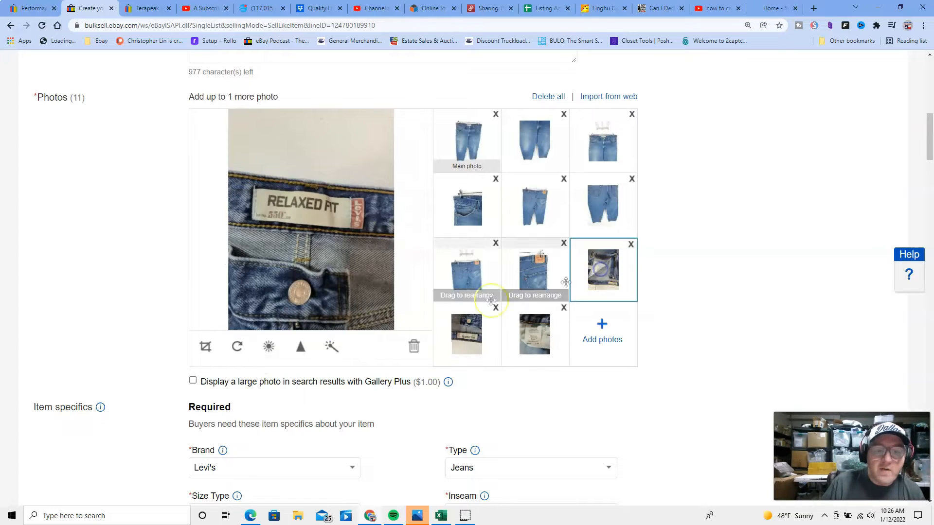
click(238, 347)
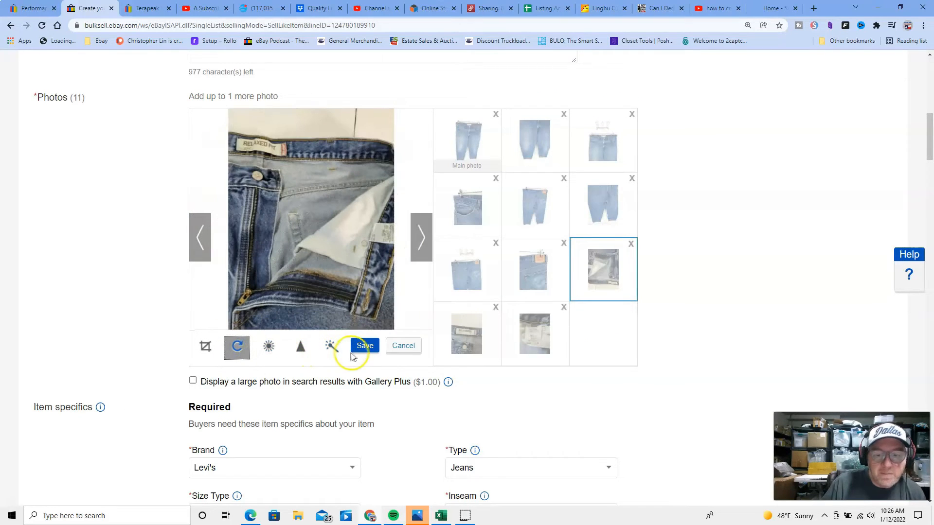
click(364, 346)
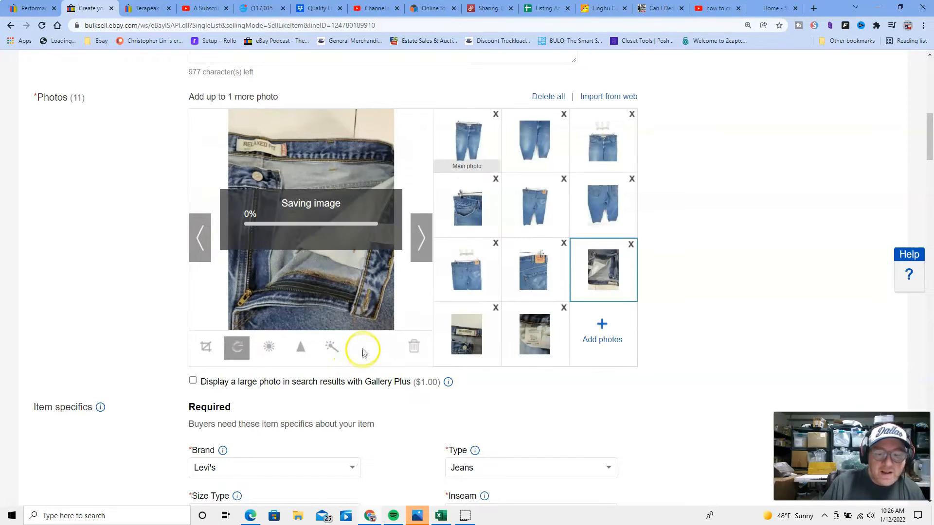
Review the required item specifics against the jeans, including size, inseam, color and the available style options
scroll(362, 351, down, 2)
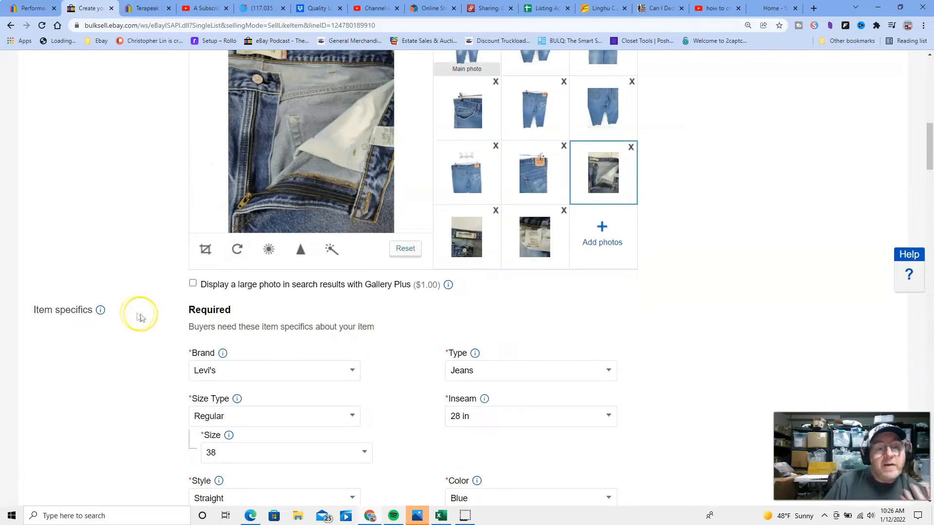
scroll(134, 319, down, 2)
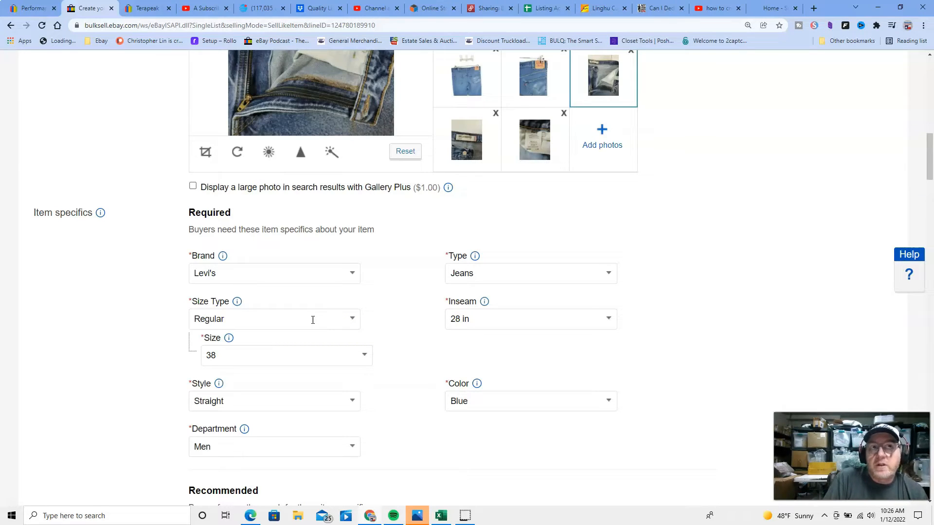
scroll(313, 319, down, 1)
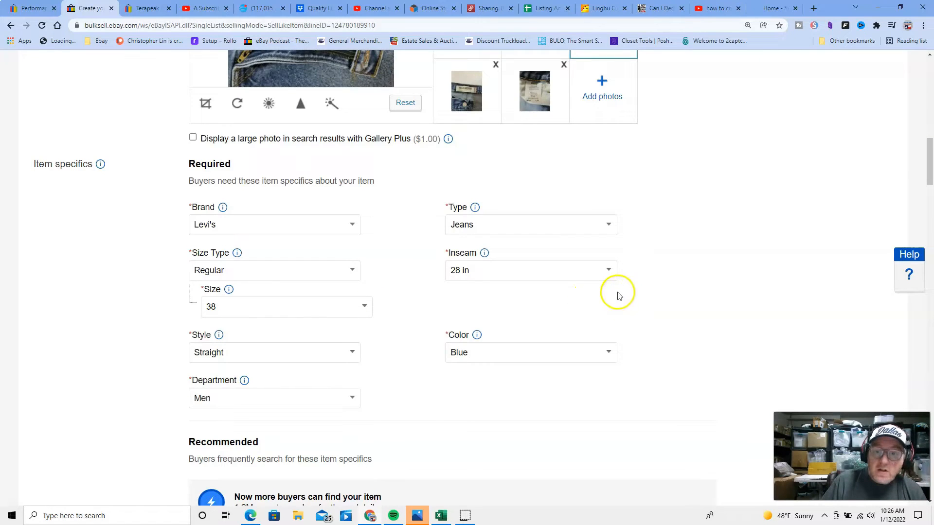
scroll(446, 287, down, 1)
scroll(447, 287, down, 1)
click(355, 254)
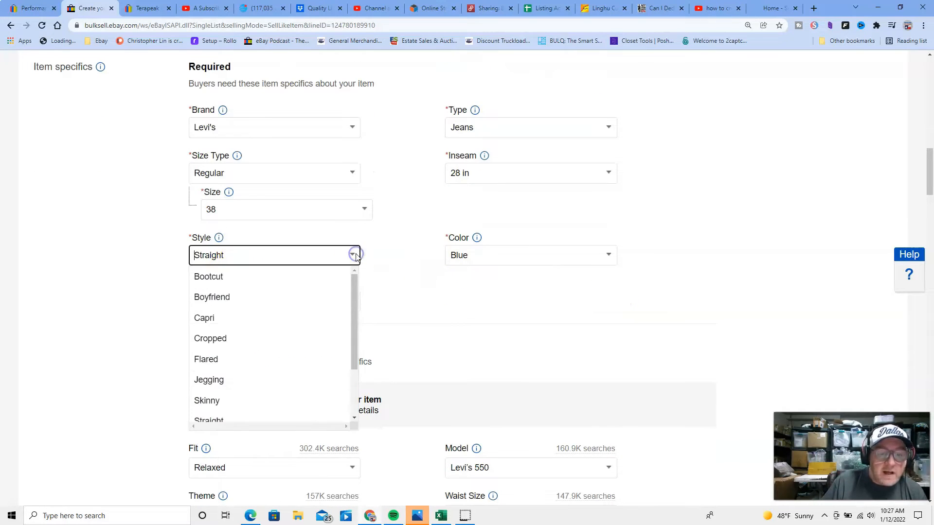
click(381, 243)
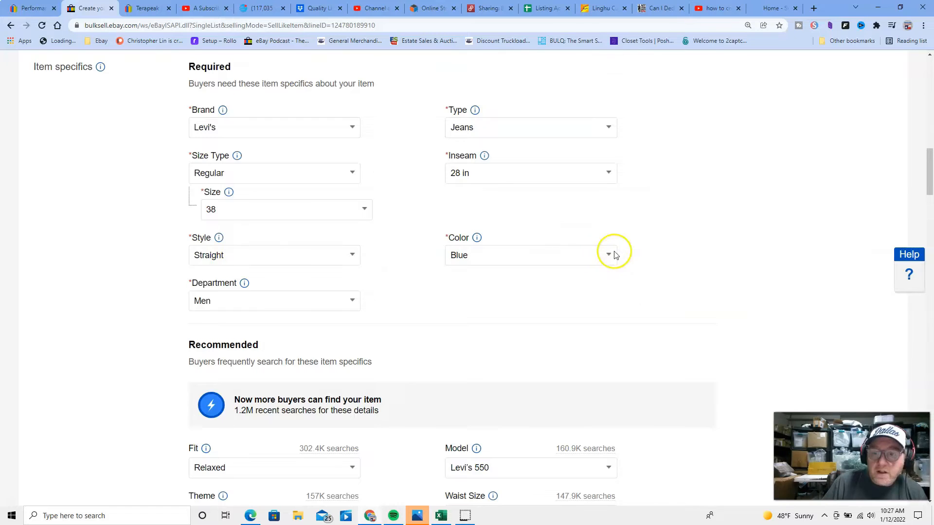
scroll(495, 314, down, 1)
scroll(412, 289, up, 1)
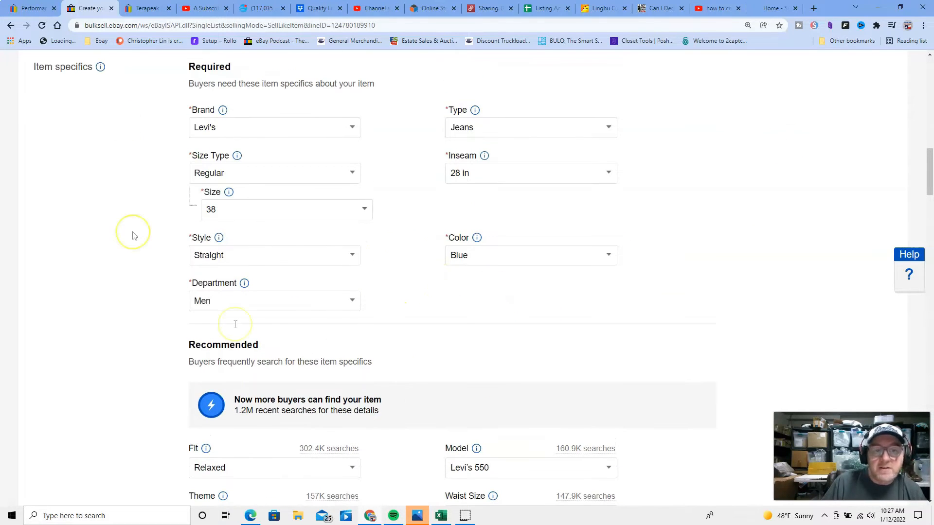
Review the recommended item specifics, checking fit, model, theme, waist size and the list of available materials
scroll(523, 348, down, 5)
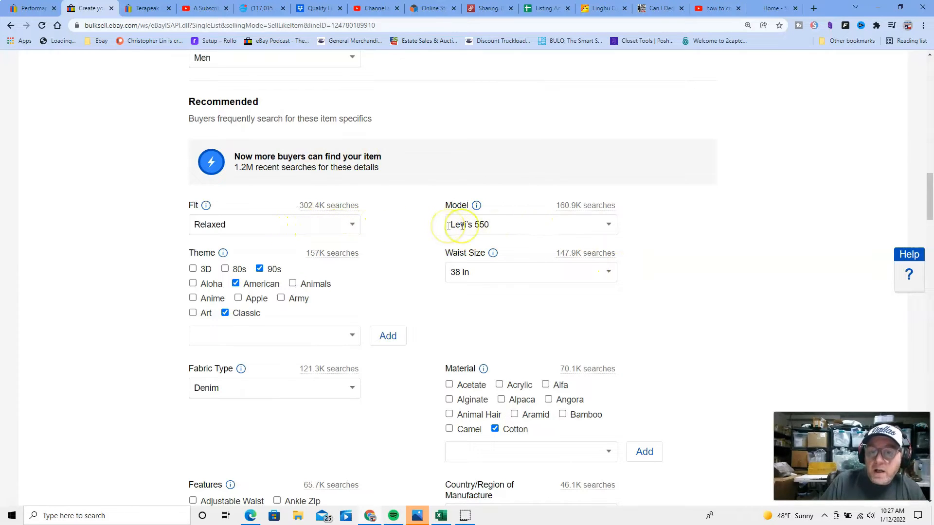
scroll(501, 195, down, 2)
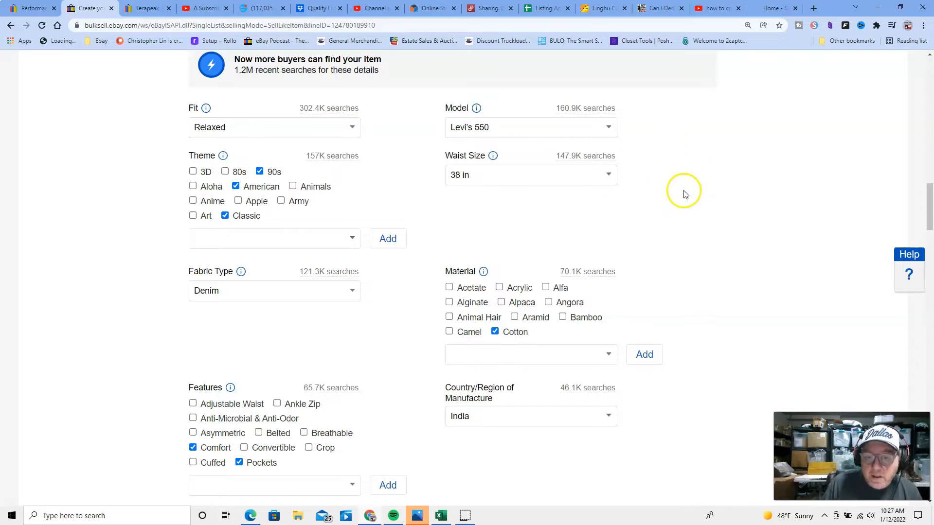
scroll(640, 212, down, 2)
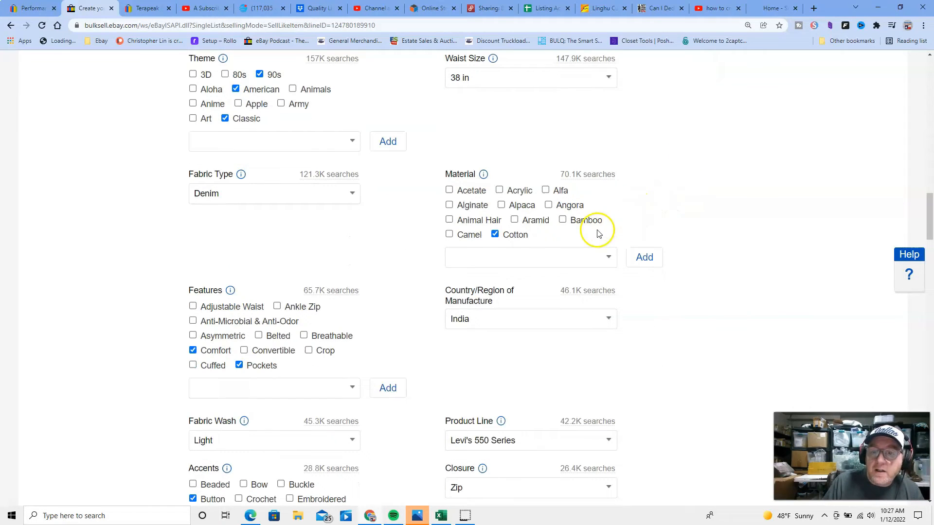
click(609, 261)
scroll(573, 328, down, 6)
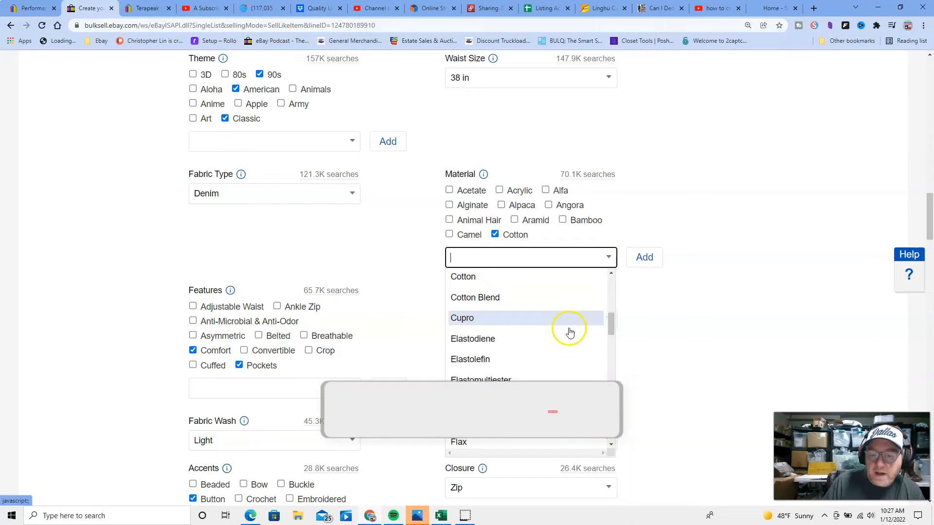
click(730, 298)
scroll(734, 295, down, 3)
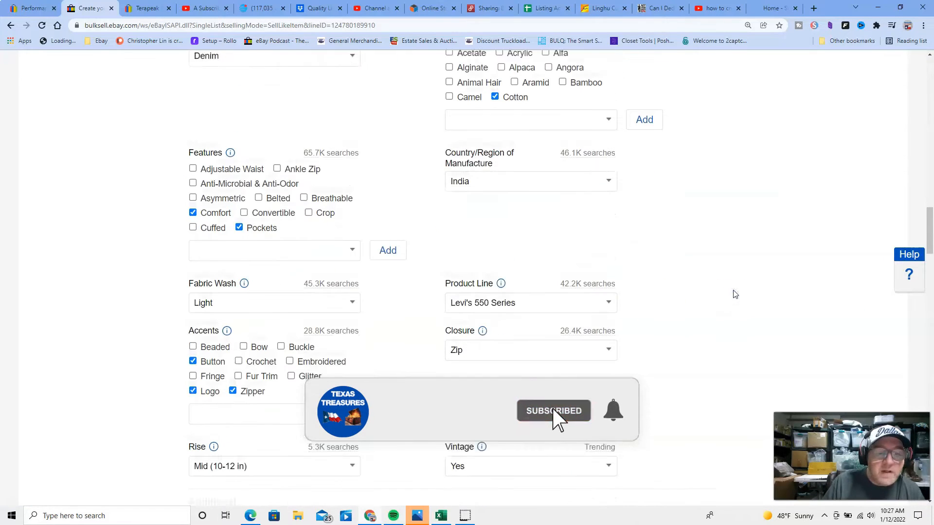
scroll(427, 184, up, 5)
click(258, 170)
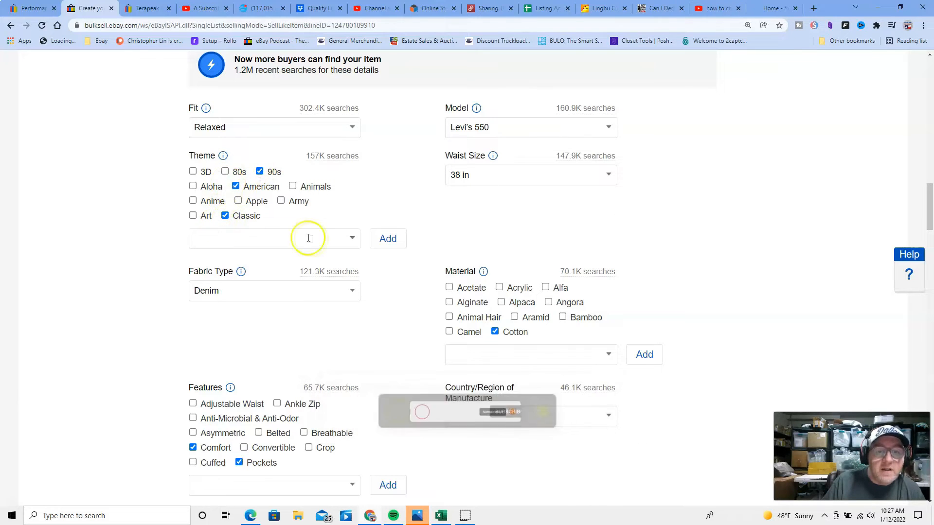
Set the country/region of manufacture to Lesotho
scroll(403, 321, down, 5)
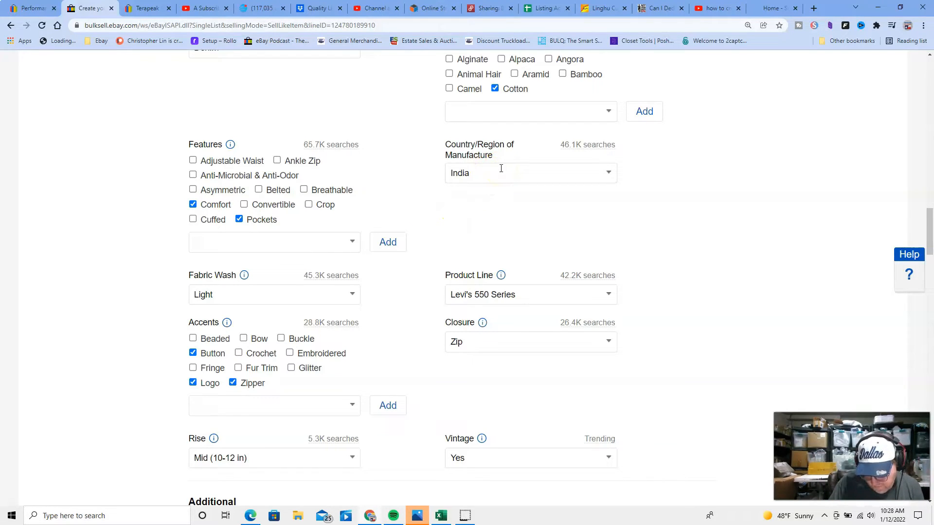
drag(501, 168, 448, 173)
text(Lesotho)
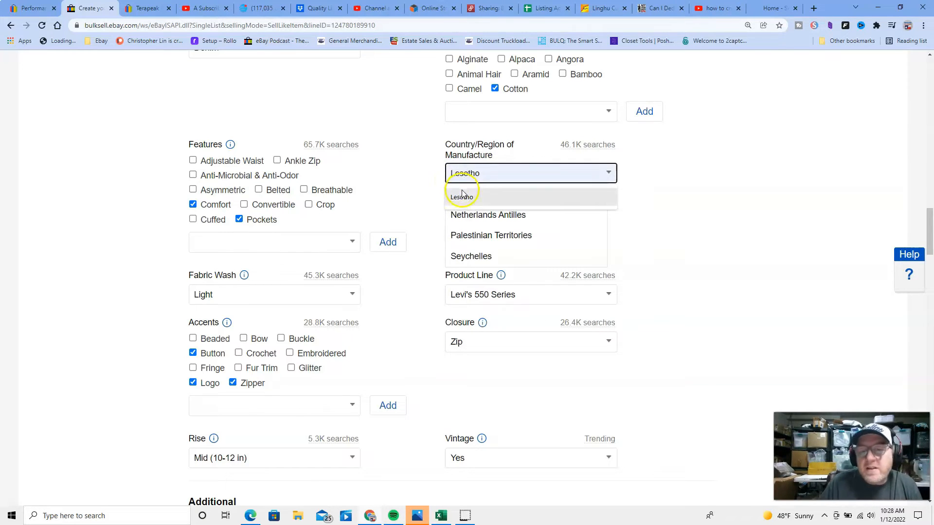
click(461, 197)
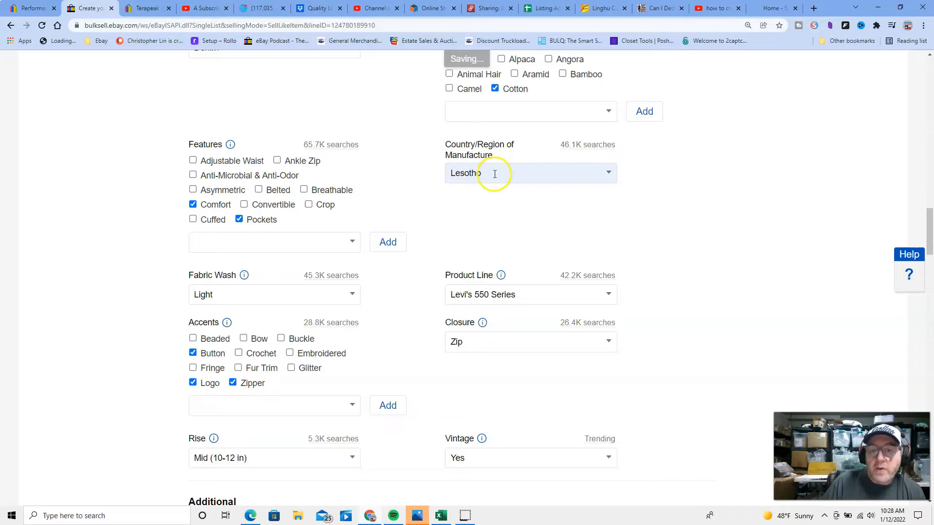
Set the fabric wash to Medium
scroll(393, 191, down, 3)
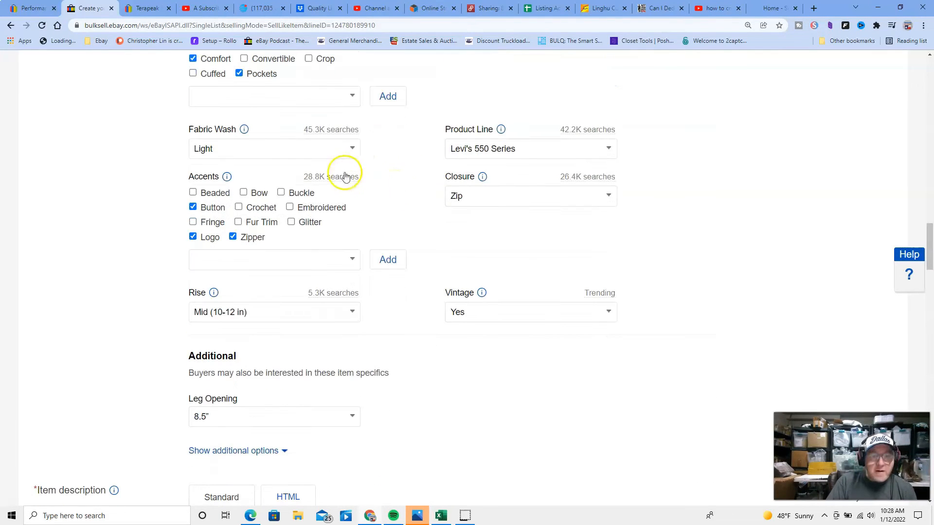
click(353, 149)
click(298, 252)
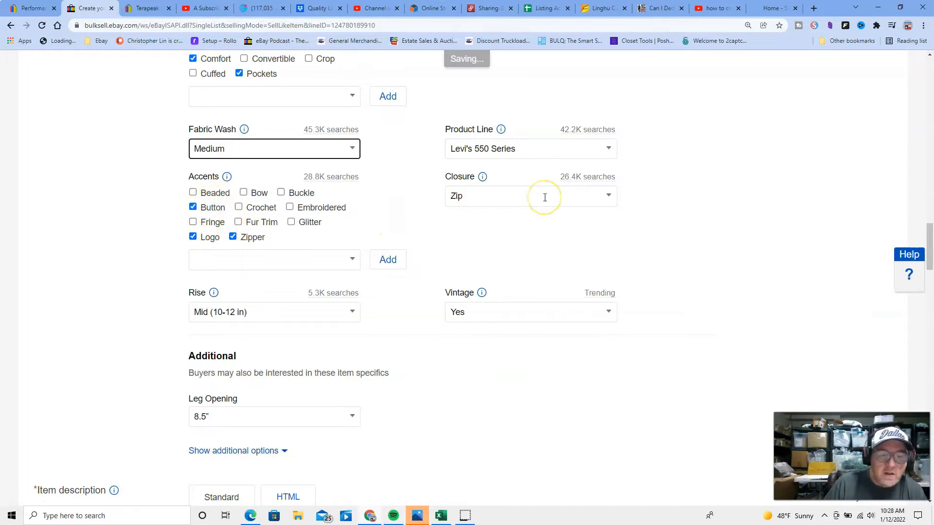
Choose Mid (10-12 in) as the rise and set Vintage to No
scroll(544, 200, down, 1)
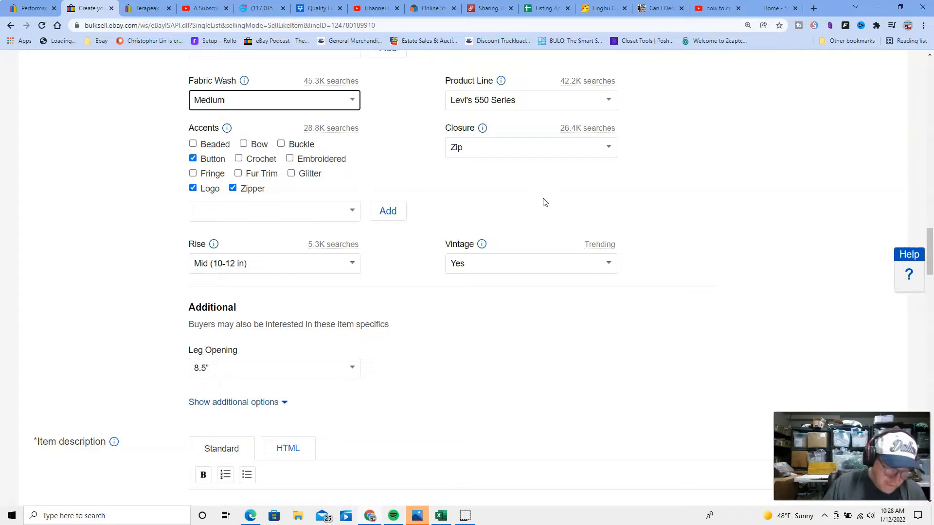
click(352, 263)
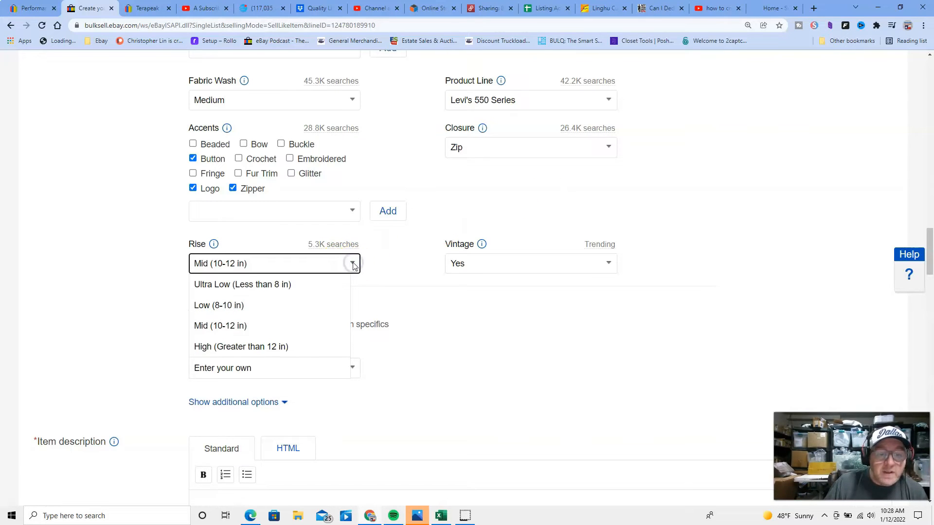
click(284, 326)
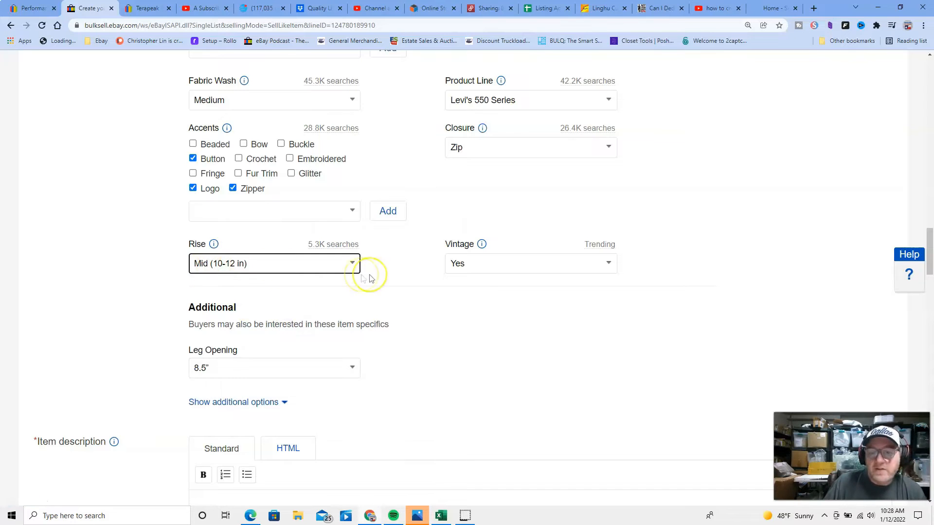
scroll(371, 273, down, 2)
click(608, 169)
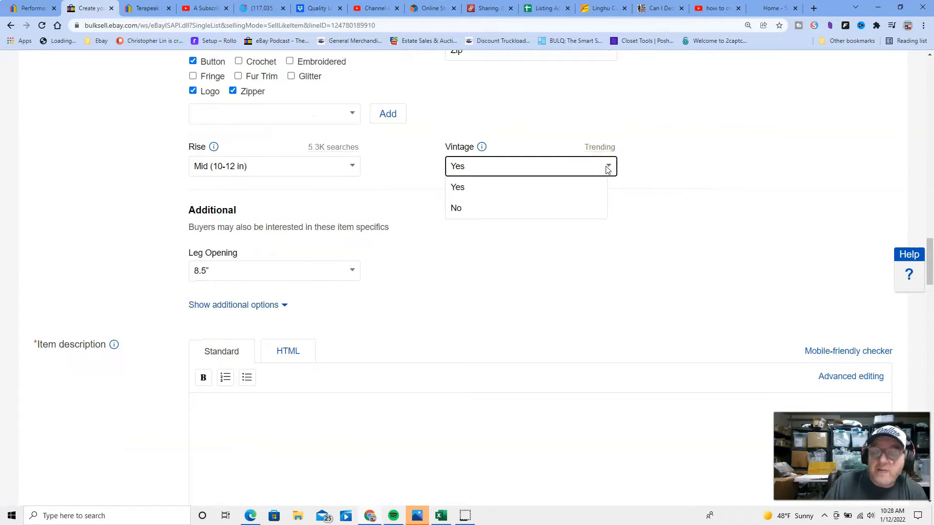
click(568, 207)
Replace the leg opening value in the additional item specifics with 8"
scroll(326, 179, down, 2)
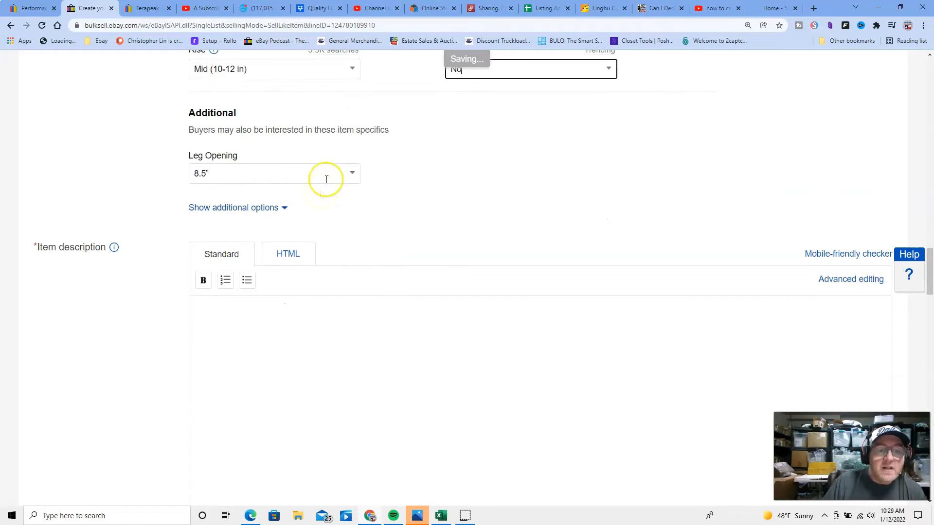
click(351, 173)
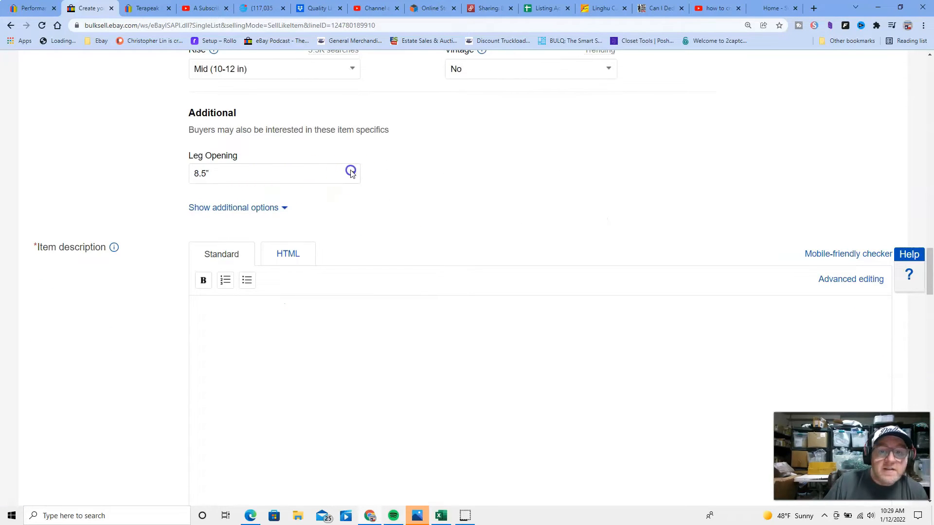
drag(225, 168, 127, 173)
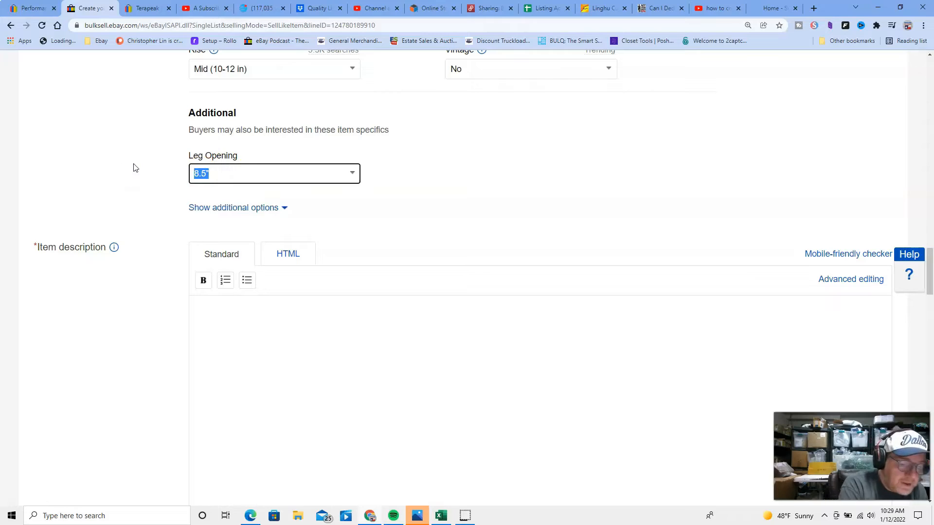
text(8)
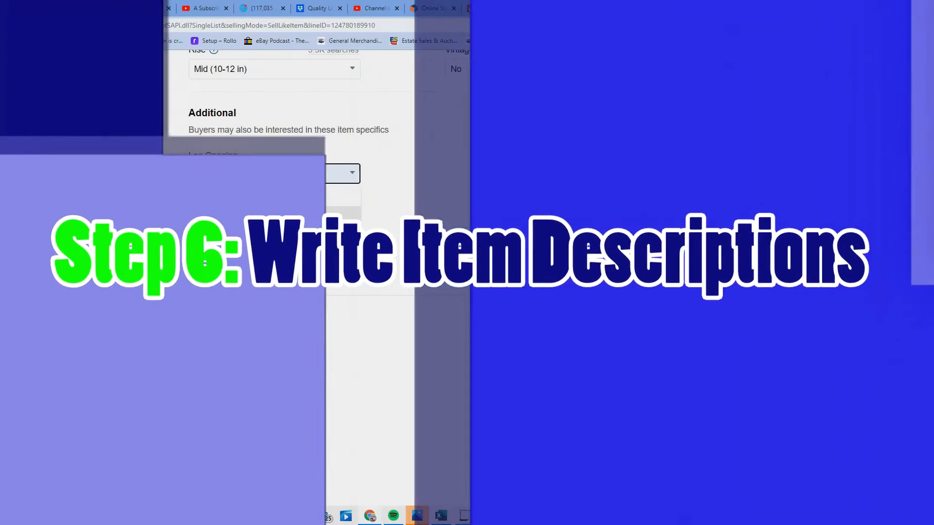
Paste the copied listing title as the first line of the empty item description
scroll(491, 237, up, 6)
scroll(500, 241, down, 8)
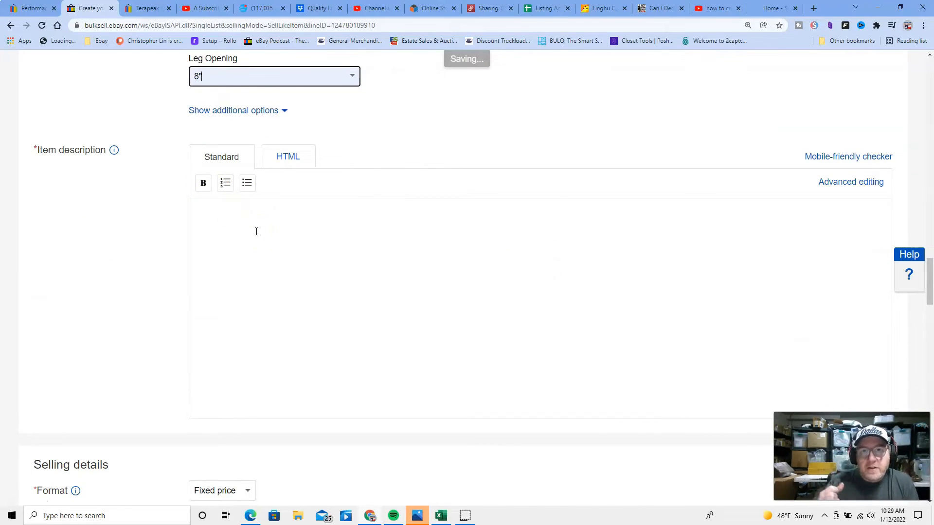
click(208, 212)
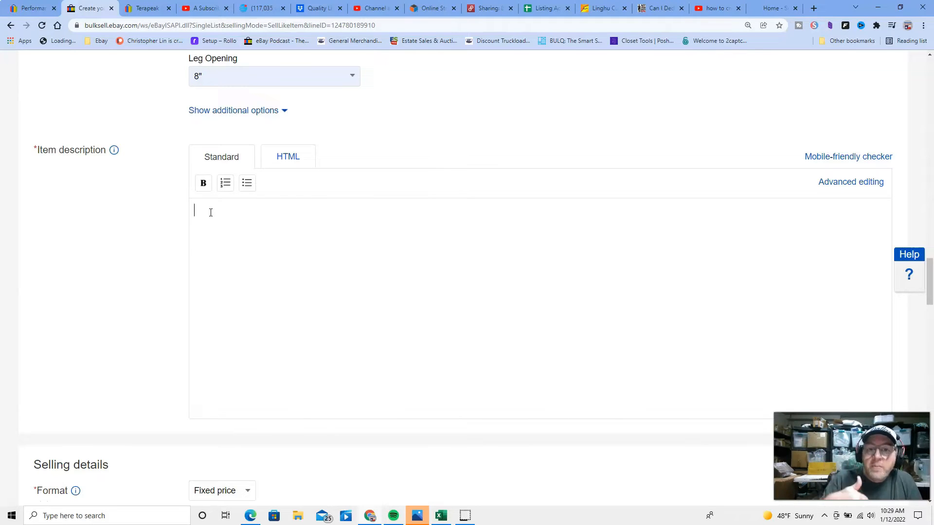
right_click(210, 212)
click(237, 285)
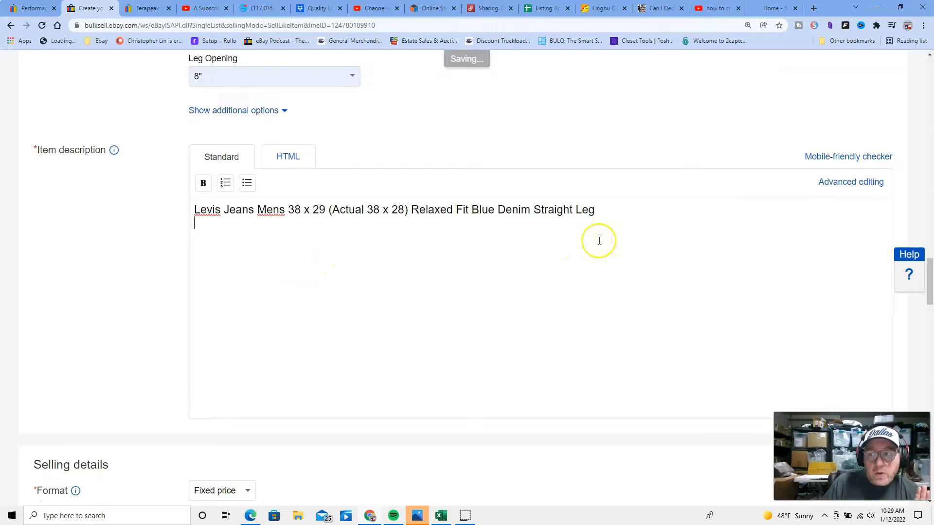
Switch the item description to advanced editing and insert the Jeans/Pants custom template below the title line
click(846, 187)
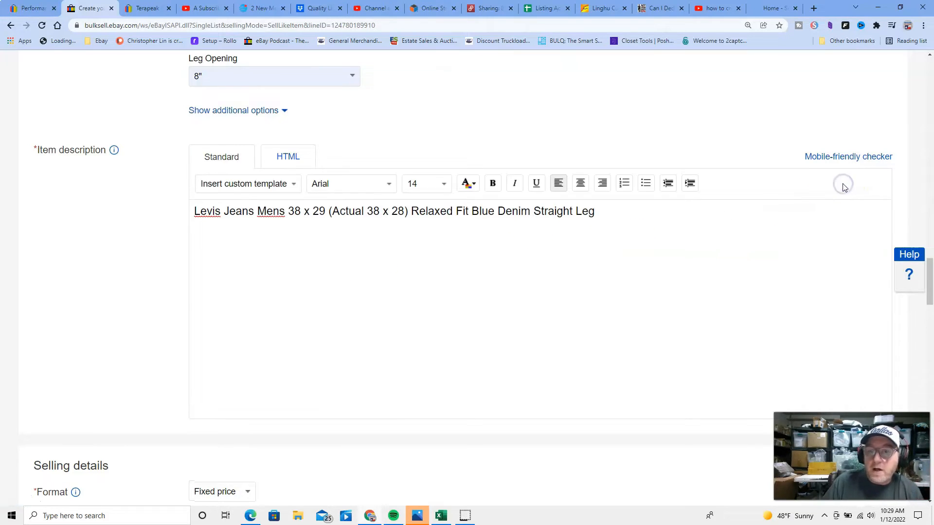
click(293, 185)
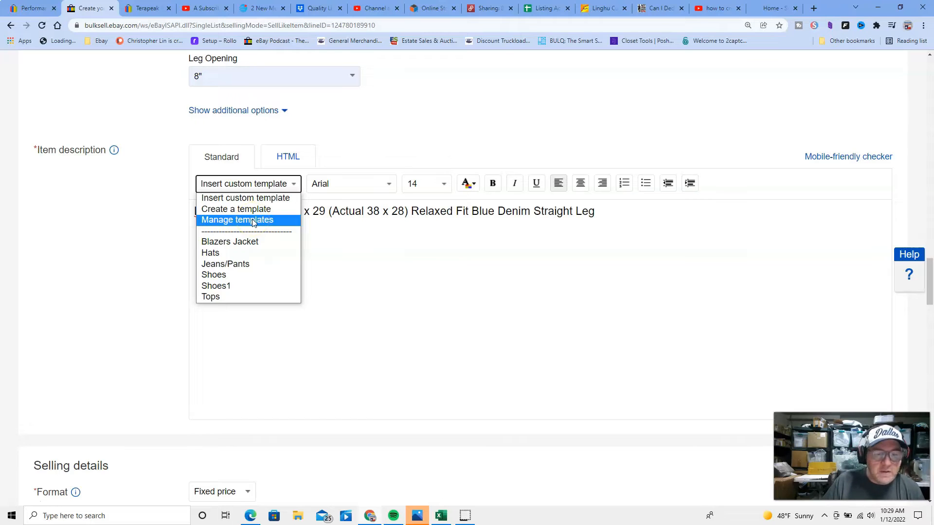
click(243, 268)
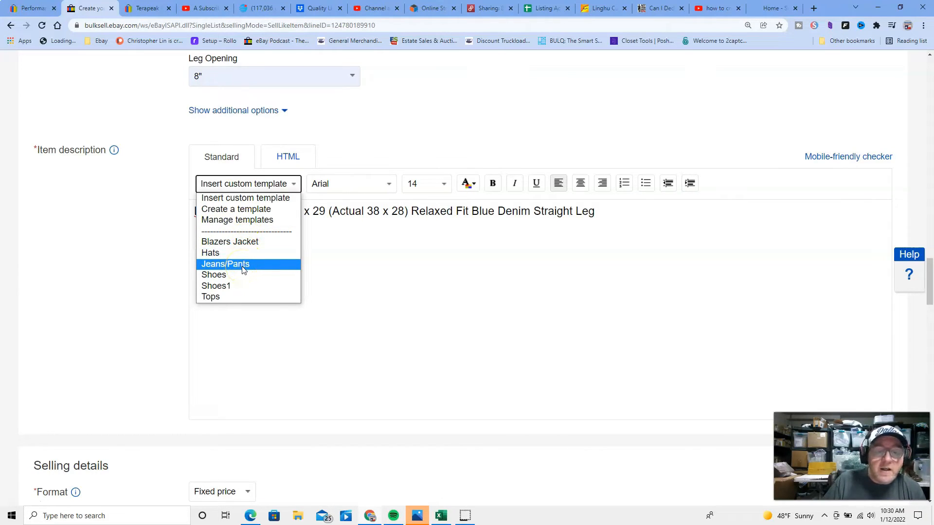
click(243, 268)
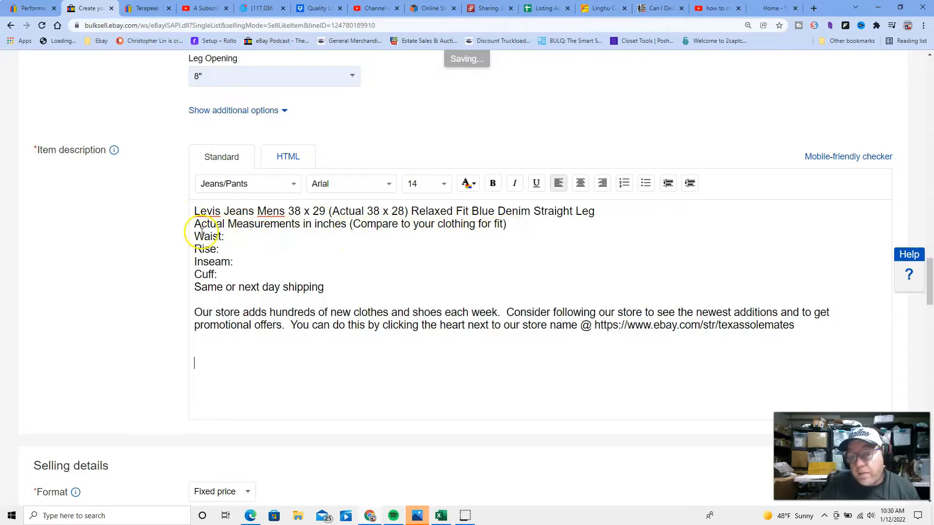
Fill in the measurements in the item description: Waist 38, Rise 12, Inseam 28 and Cuff 8
click(233, 236)
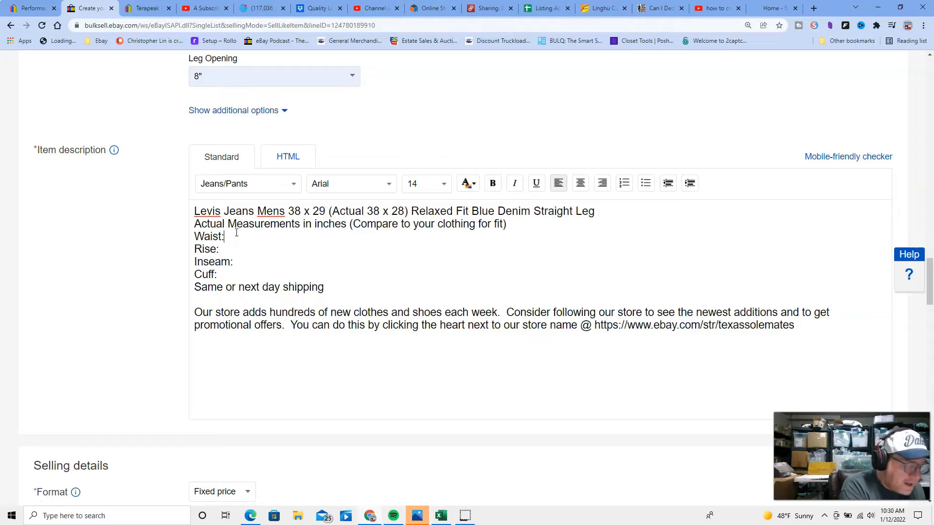
text(38)
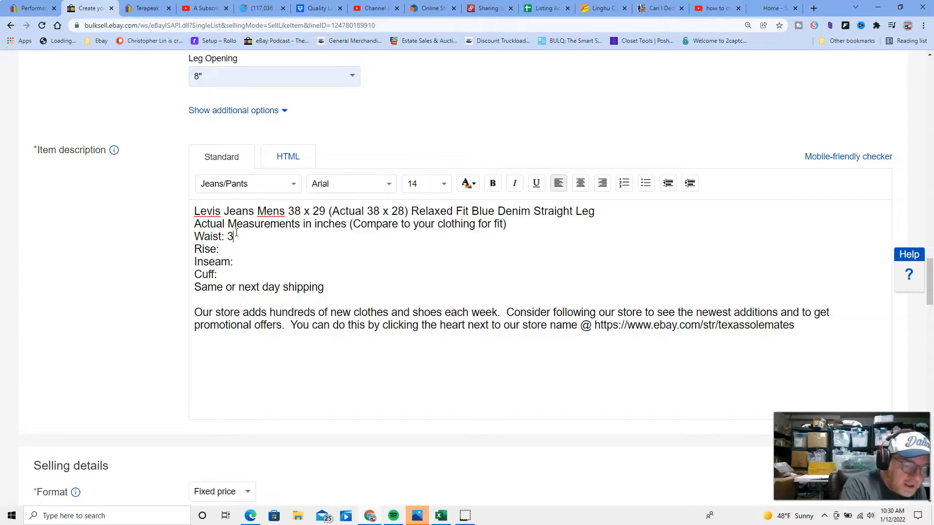
click(233, 248)
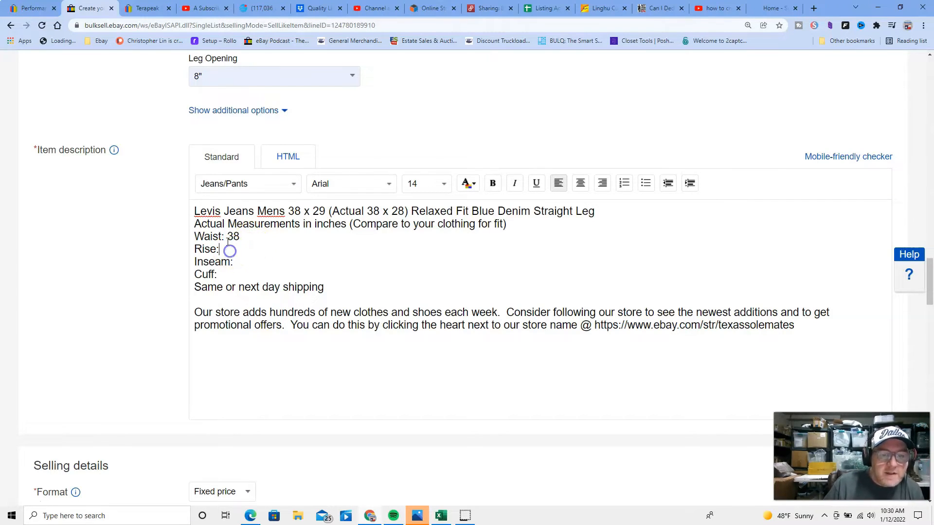
text(12)
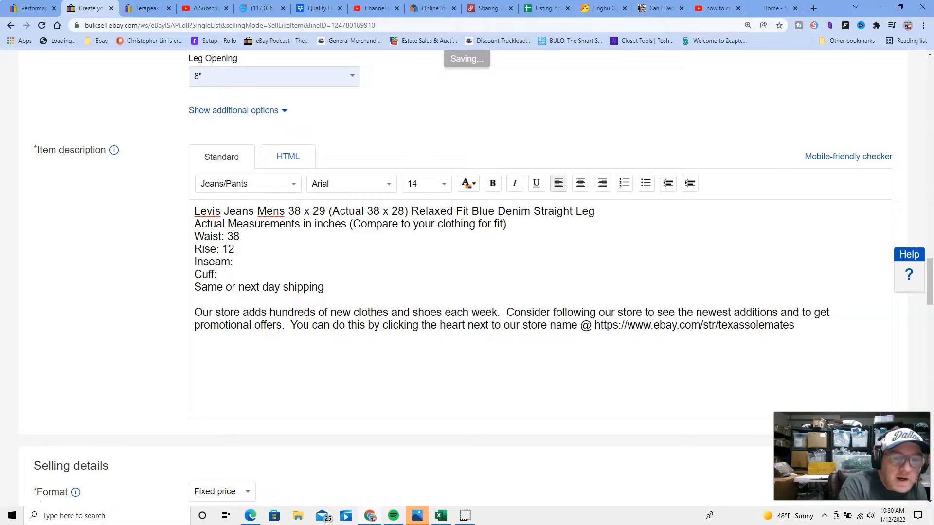
click(240, 261)
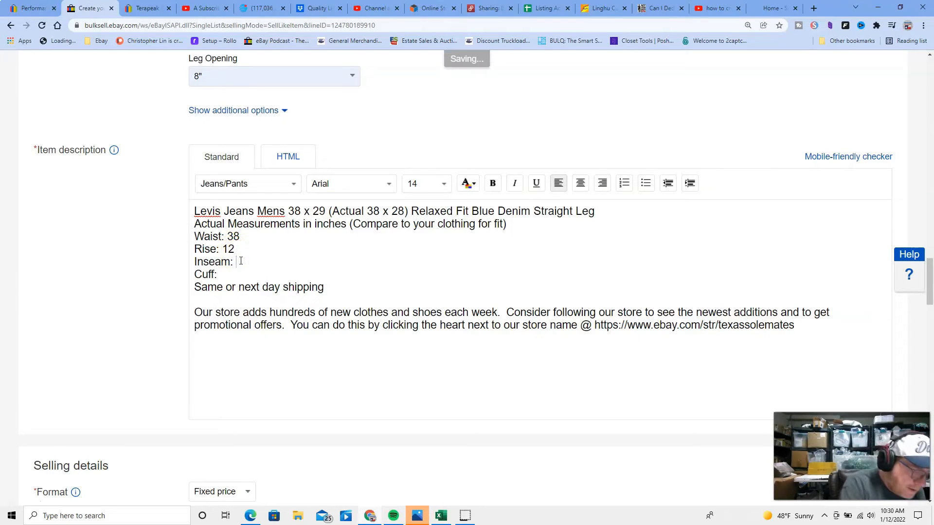
text(28)
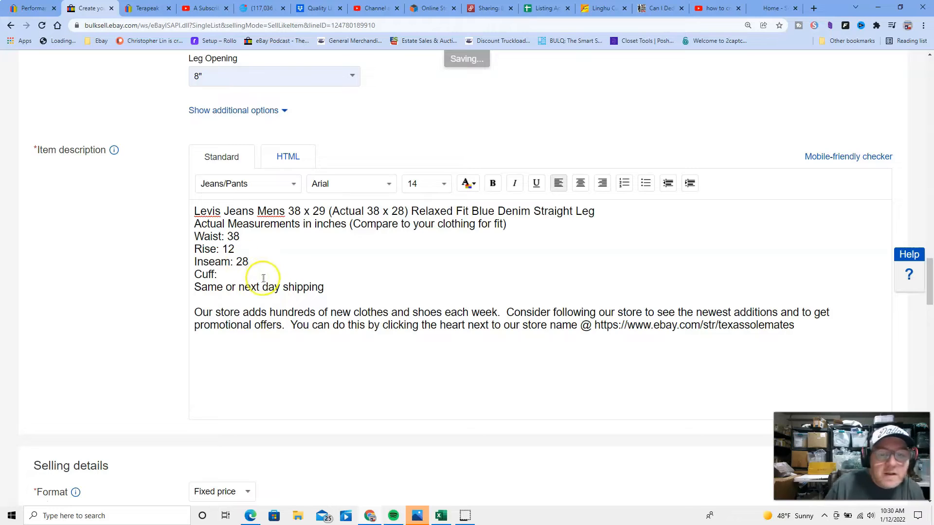
click(243, 276)
text(8)
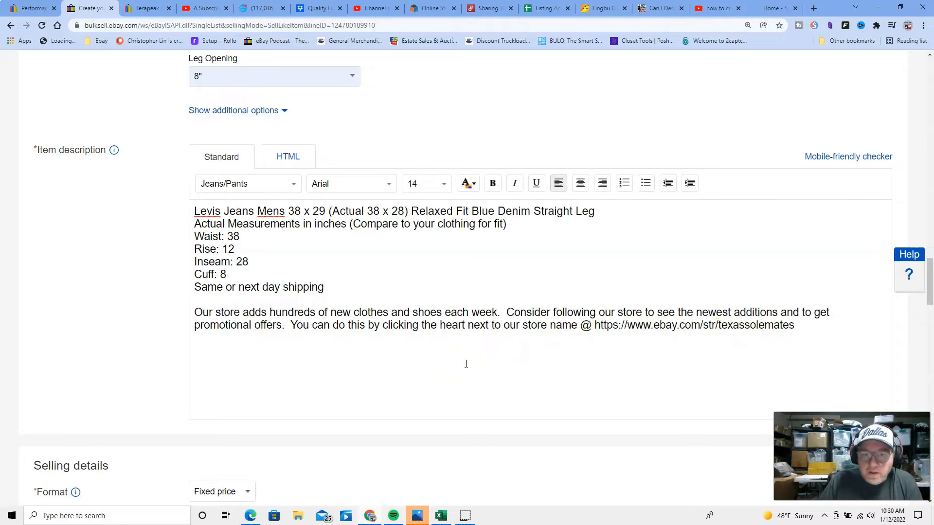
Switch to Terapeak product research and search the sold items for "levis 550 jeans mens"
scroll(466, 364, down, 2)
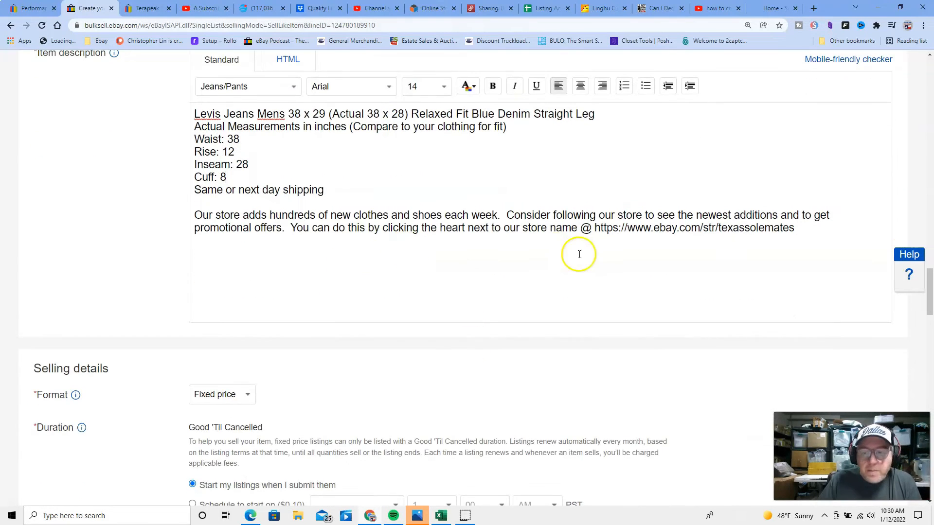
scroll(467, 272, down, 7)
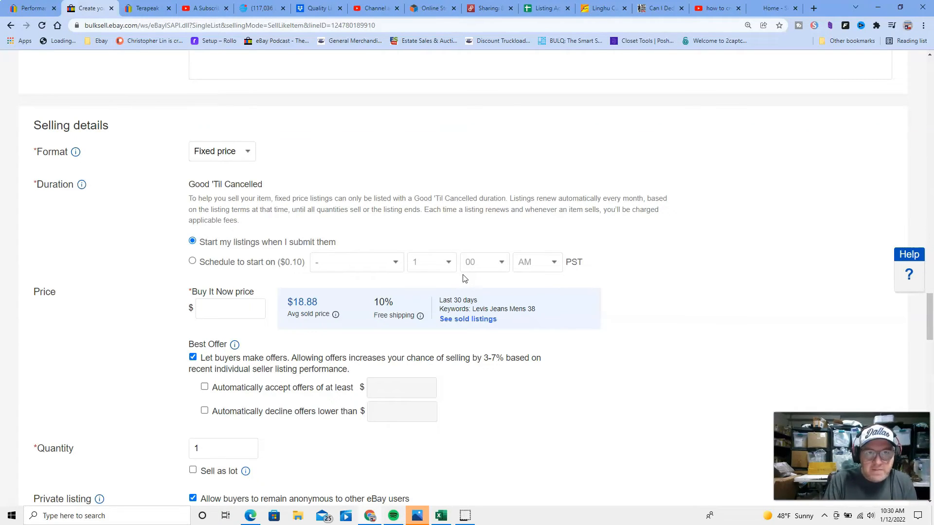
click(148, 9)
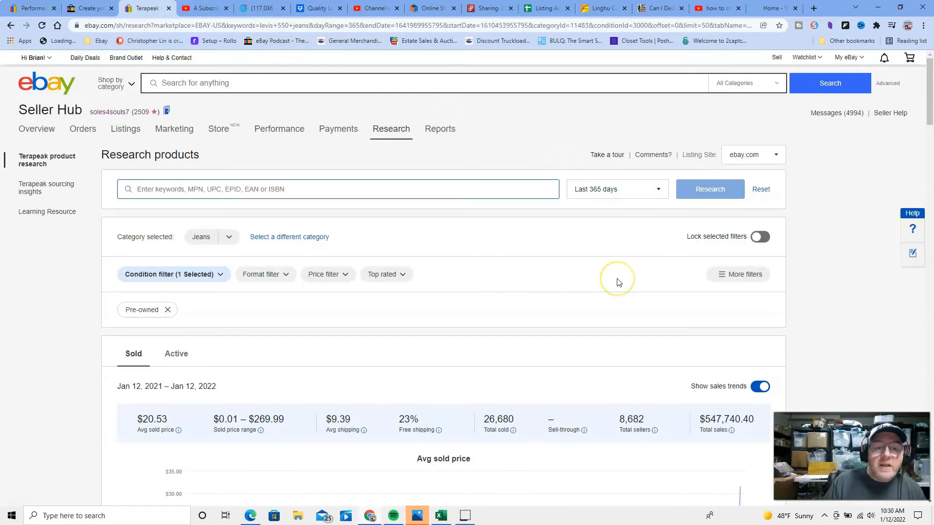
scroll(517, 177, down, 1)
mouse_move(389, 81)
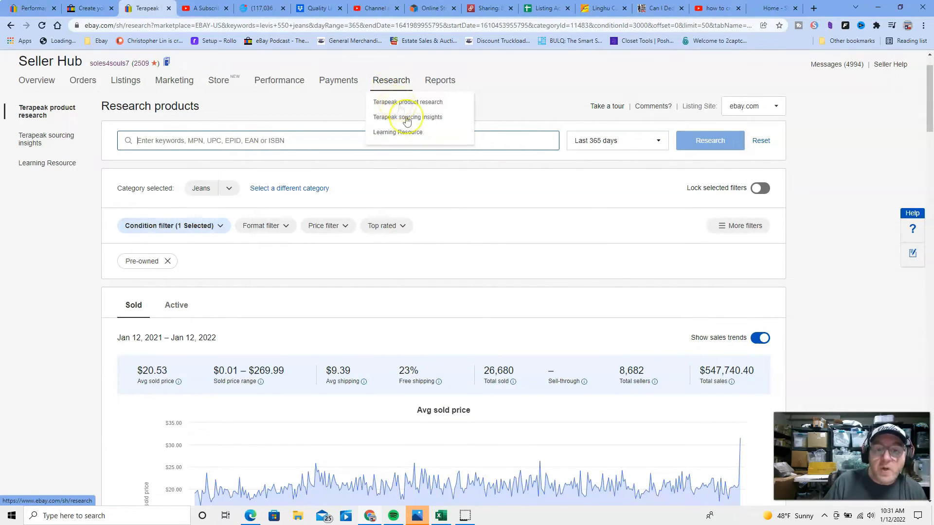
scroll(428, 161, down, 1)
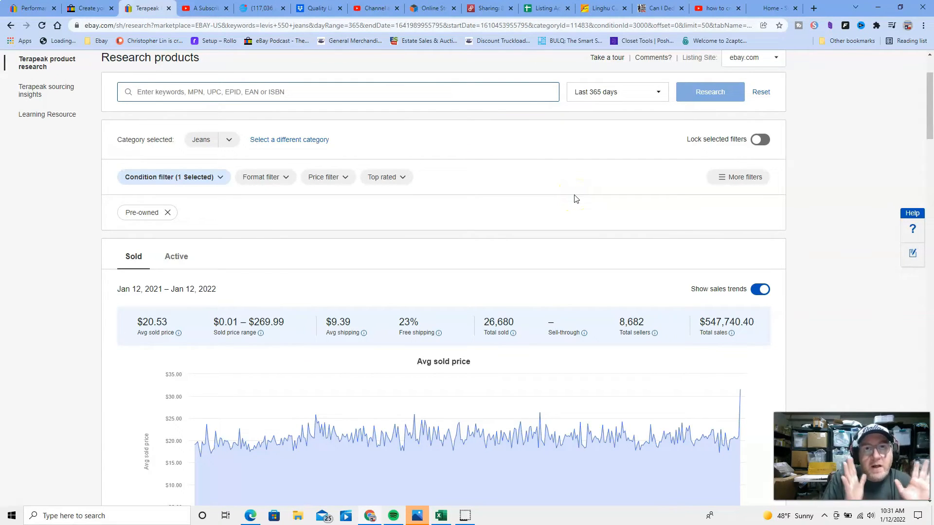
click(189, 92)
text(levis 550 jeans)
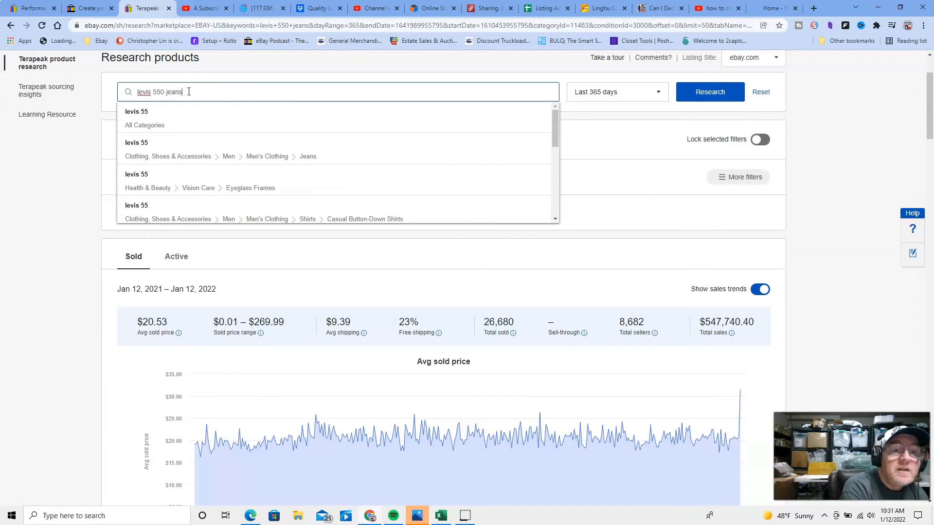
text( mens)
key(Return)
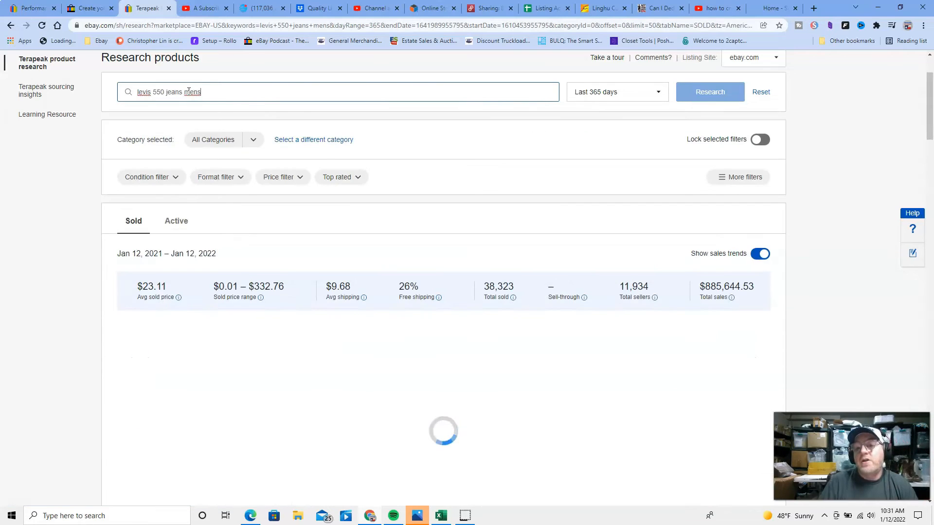
Limit the Terapeak research to the last 90 days and filter the condition to Used
click(657, 93)
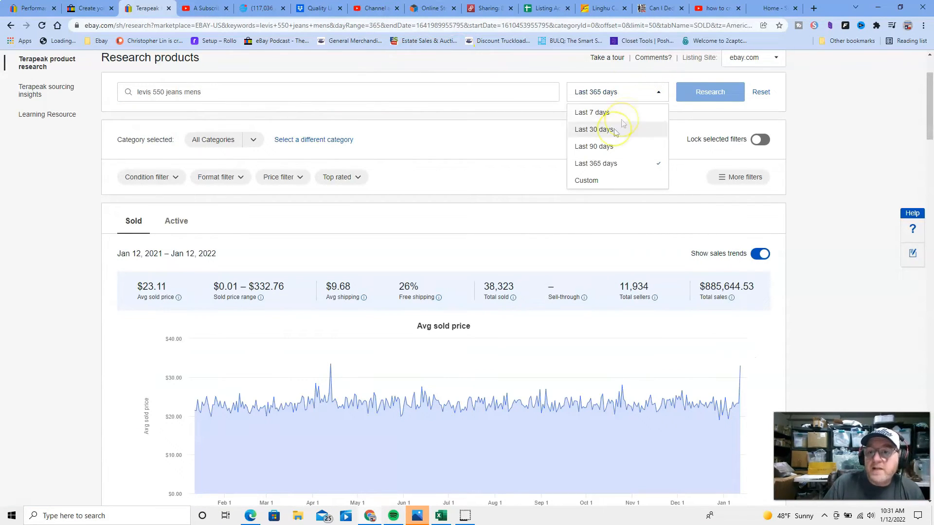
click(598, 148)
click(709, 99)
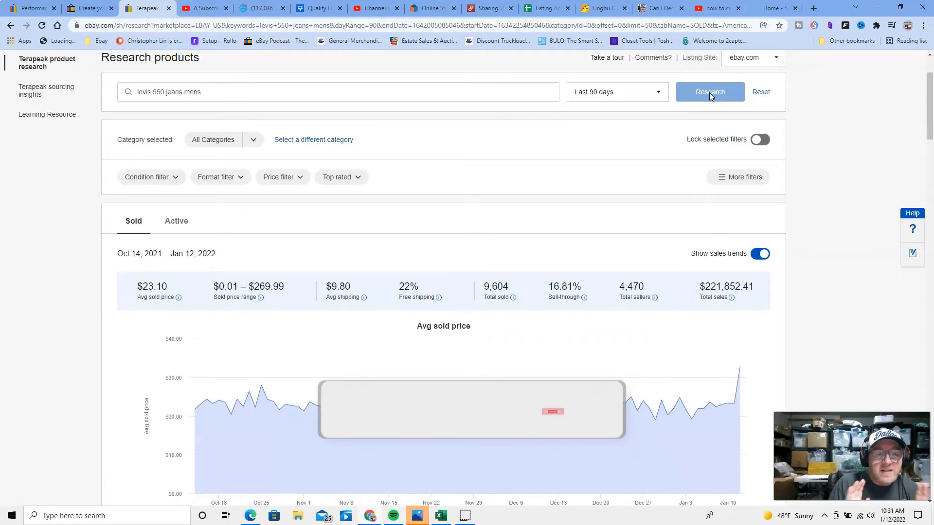
click(174, 178)
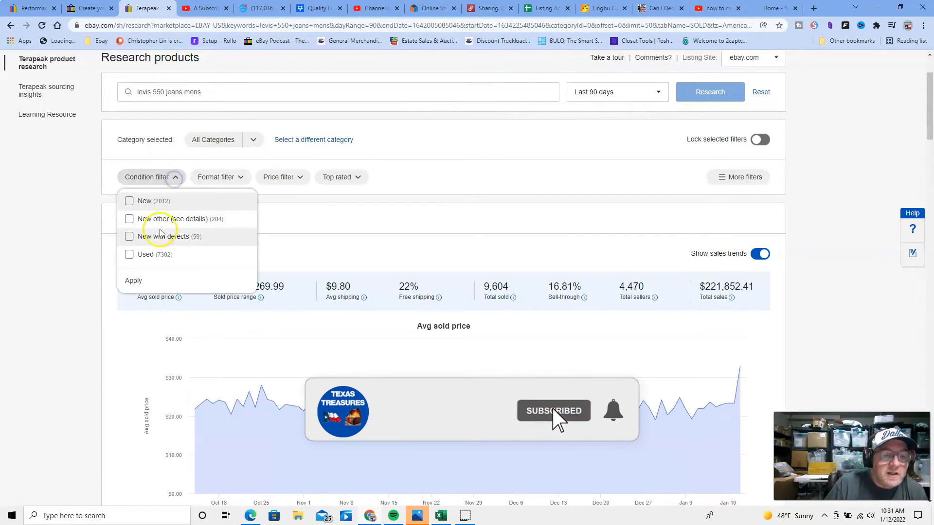
click(129, 255)
click(133, 281)
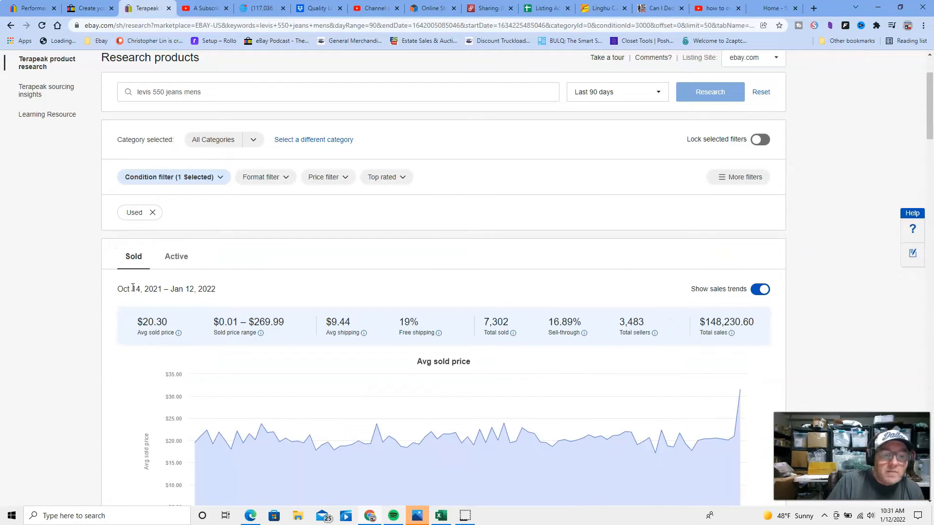
Review the sold price and sell-through statistics, and sort the sold listings by most recent date last sold
scroll(386, 306, down, 1)
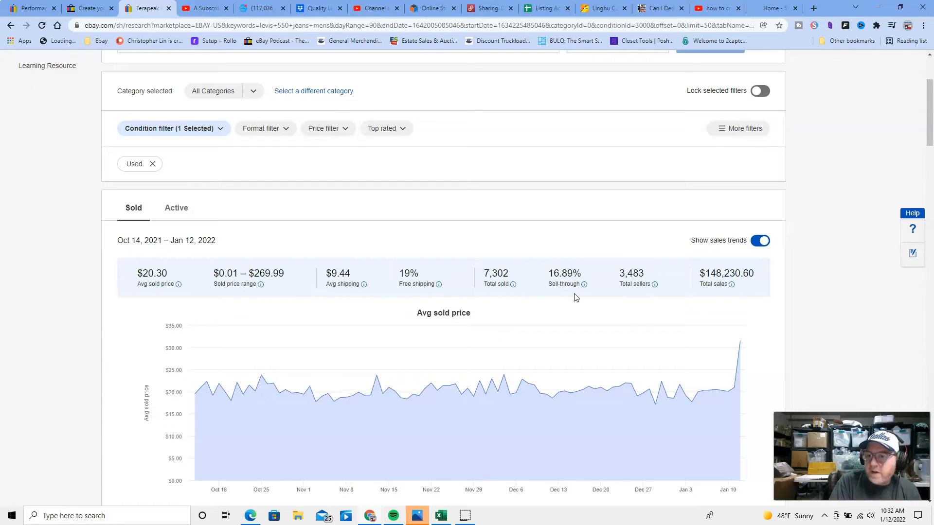
scroll(582, 327, down, 5)
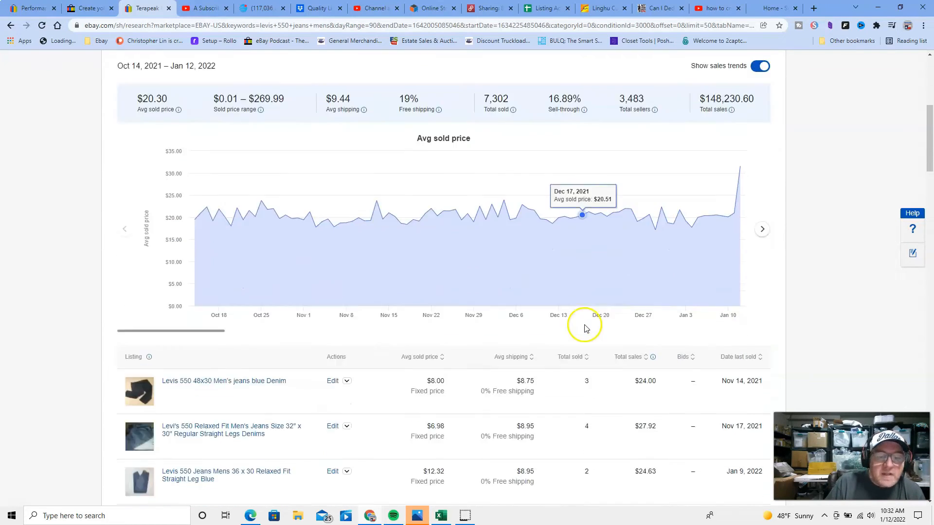
scroll(596, 321, down, 2)
scroll(573, 286, up, 3)
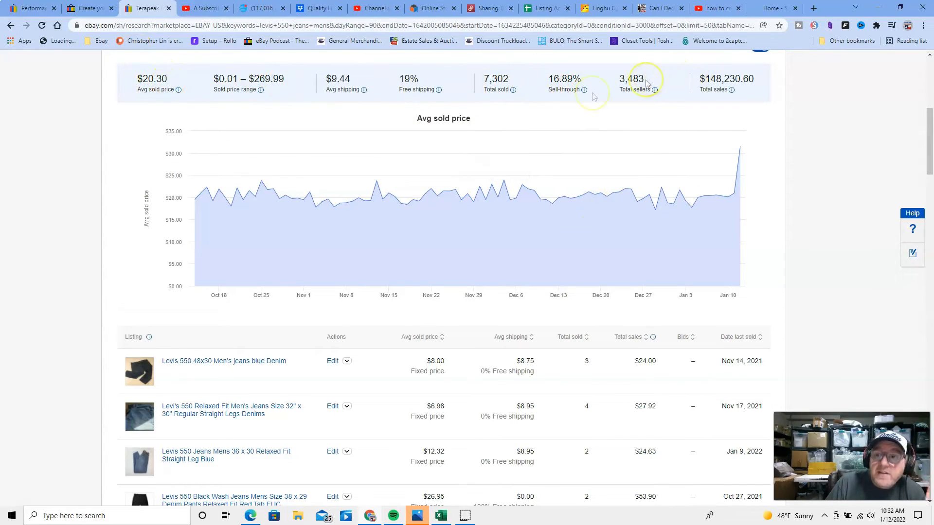
scroll(560, 119, down, 2)
scroll(560, 119, down, 1)
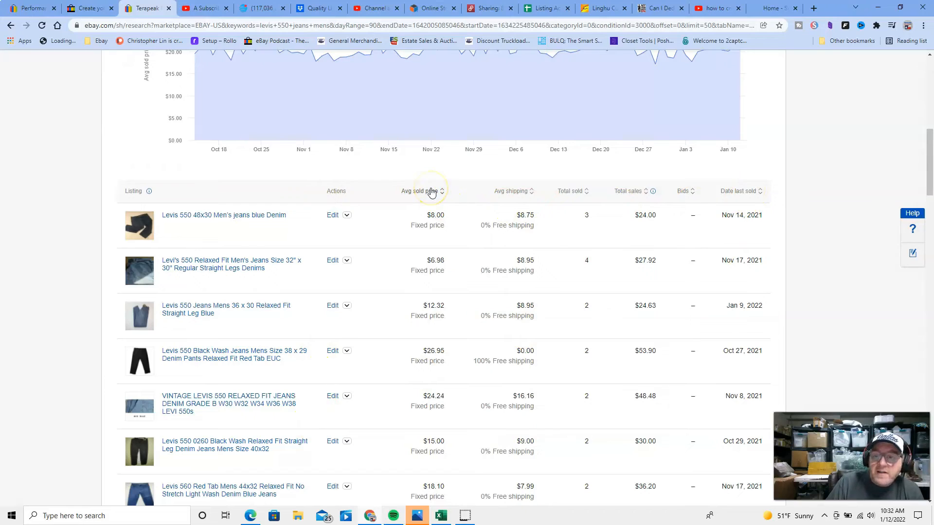
click(749, 194)
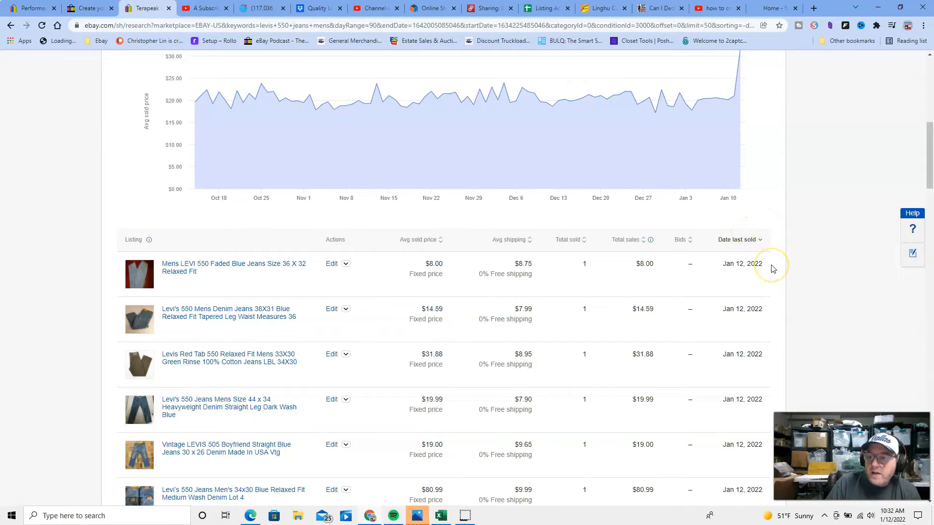
Compare the average sold prices and shipping charges of the most recently sold Levis 550 listings
scroll(772, 268, down, 2)
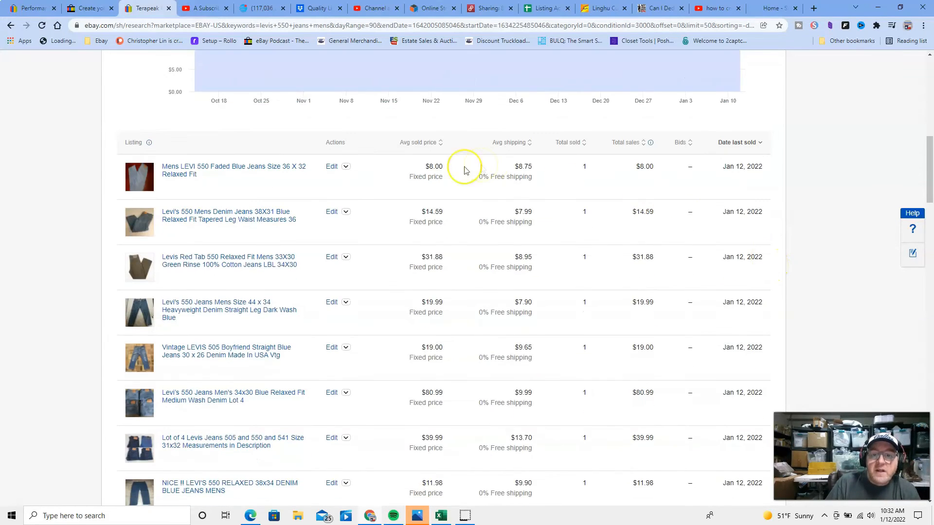
scroll(452, 185, down, 1)
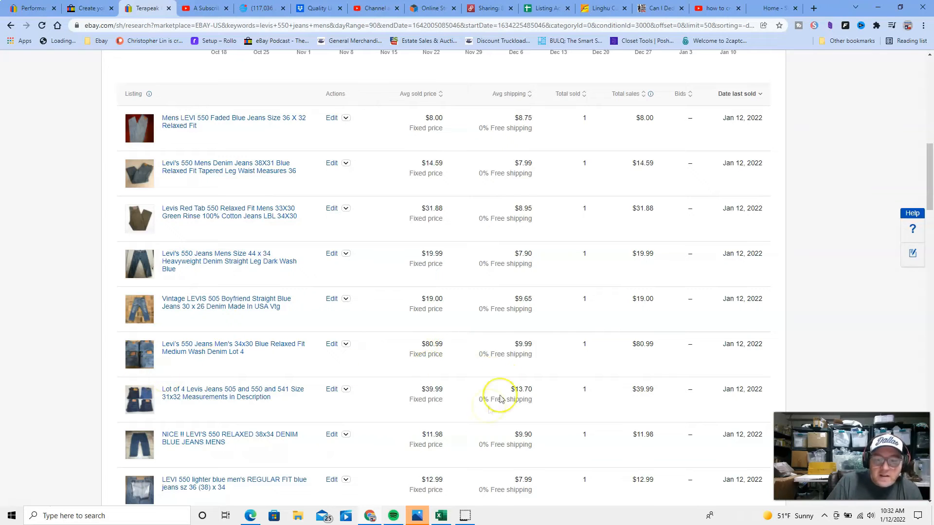
scroll(450, 406, down, 5)
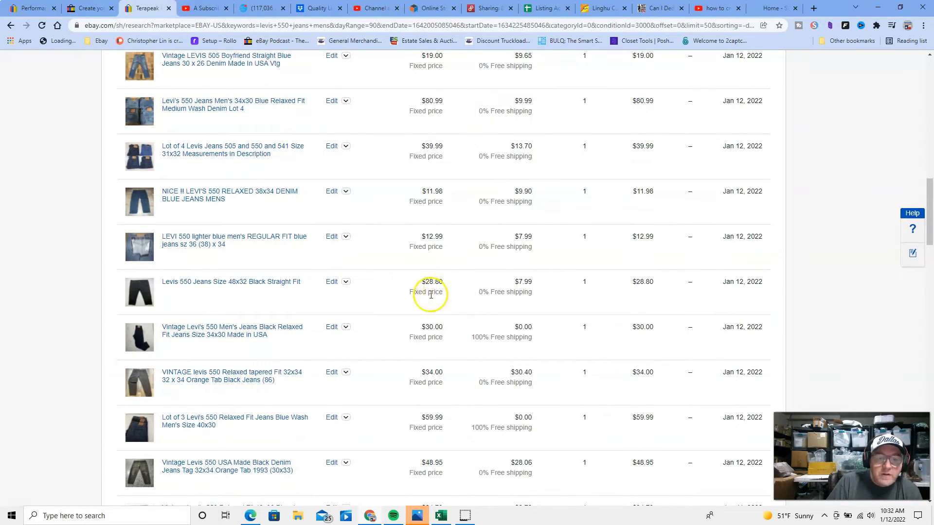
scroll(450, 309, up, 4)
scroll(450, 311, up, 8)
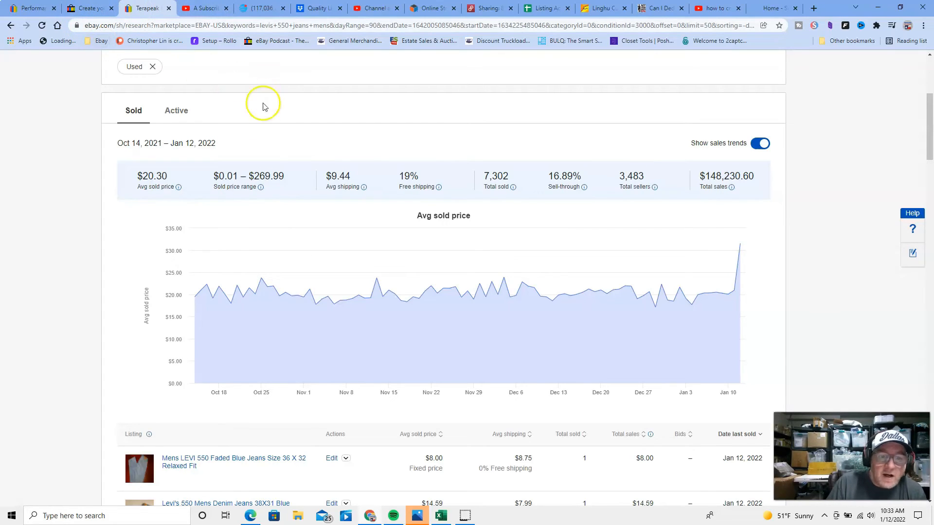
Return to the draft jeans listing and set the Buy It Now price to $29.99
click(86, 7)
click(222, 312)
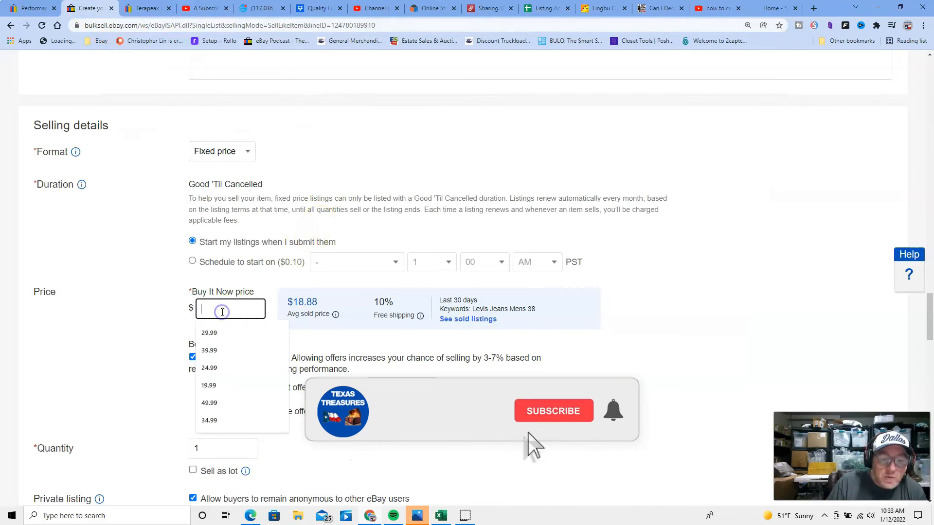
click(220, 330)
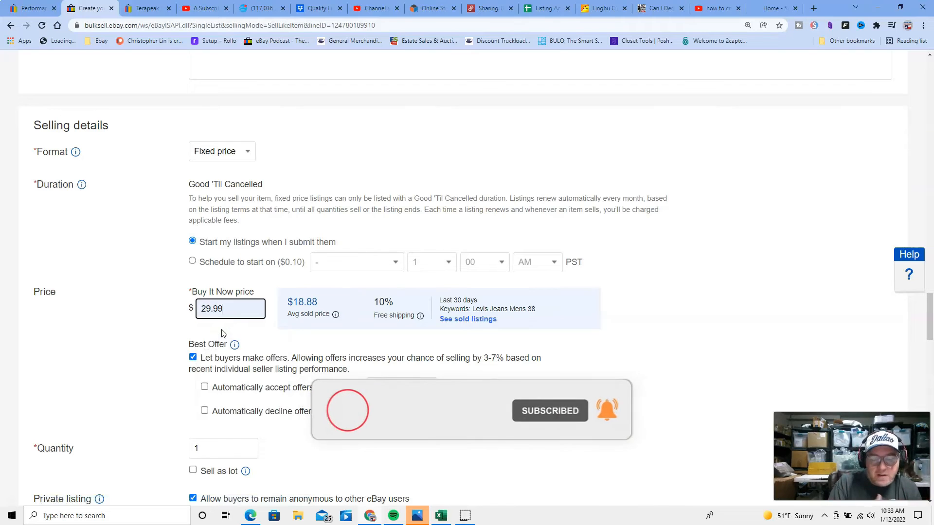
Check the listing's Best Offer, quantity, payment, return, domestic shipping and international shipping settings
scroll(233, 331, down, 2)
scroll(233, 331, down, 2)
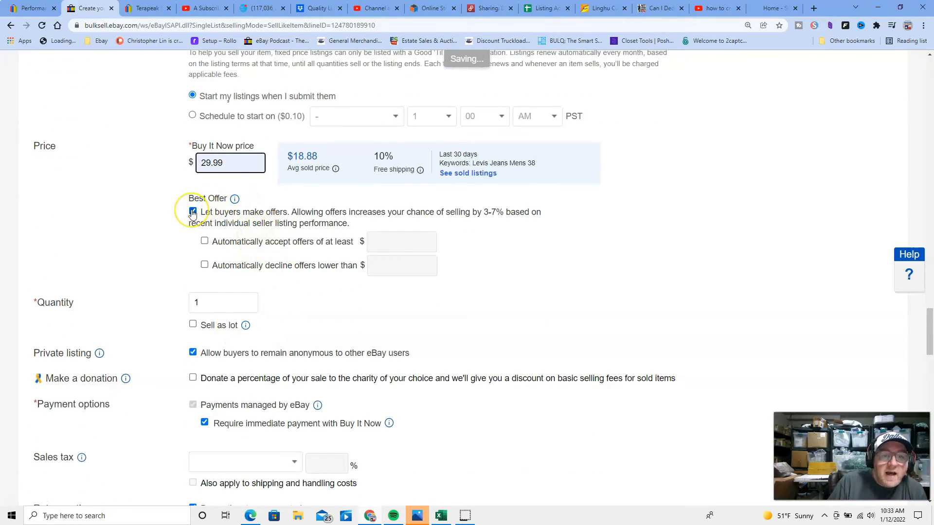
scroll(193, 214, down, 2)
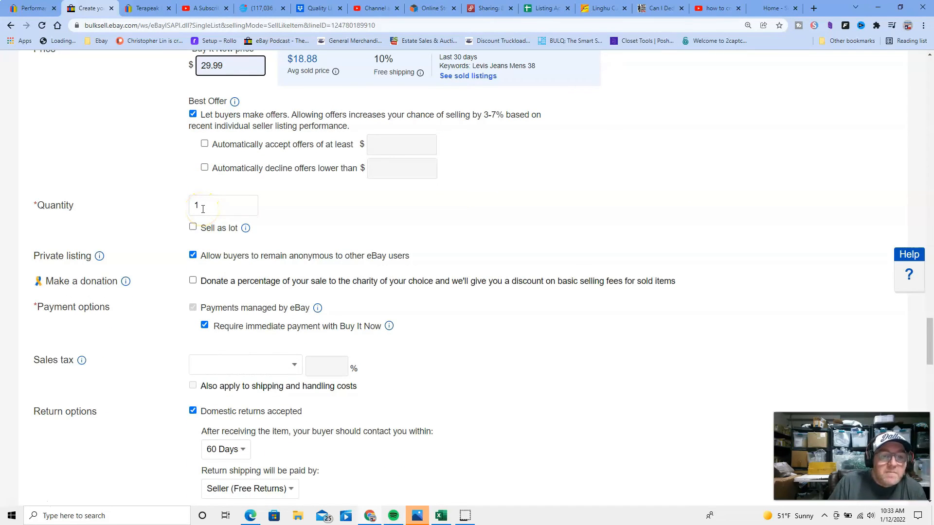
scroll(203, 209, down, 2)
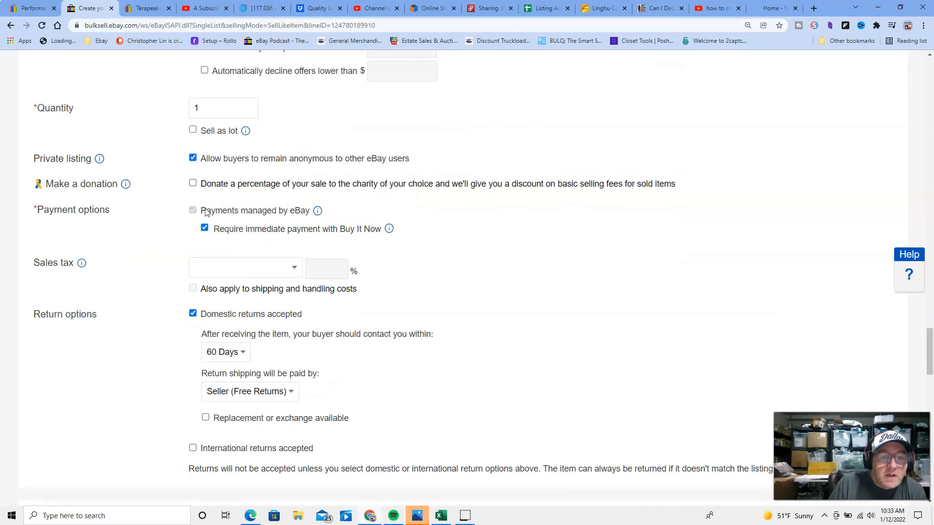
scroll(205, 234, down, 2)
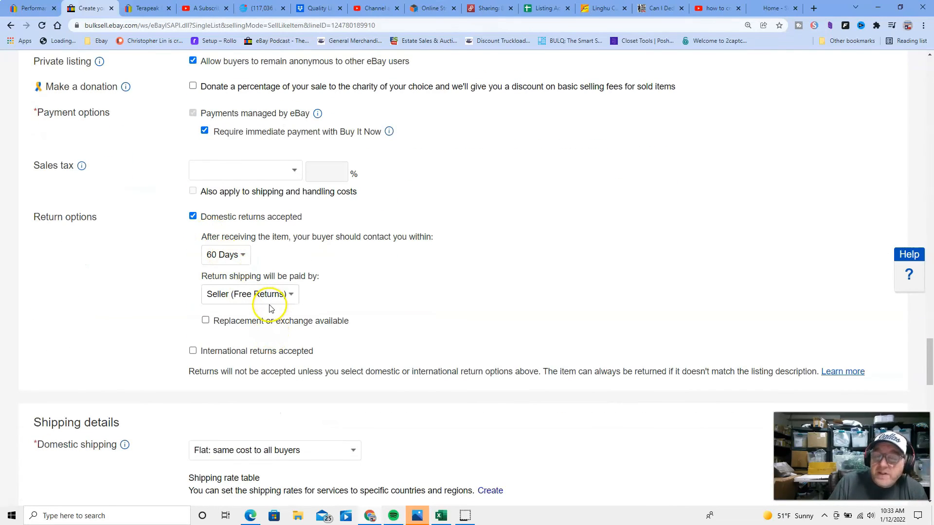
scroll(377, 265, down, 2)
scroll(384, 253, down, 3)
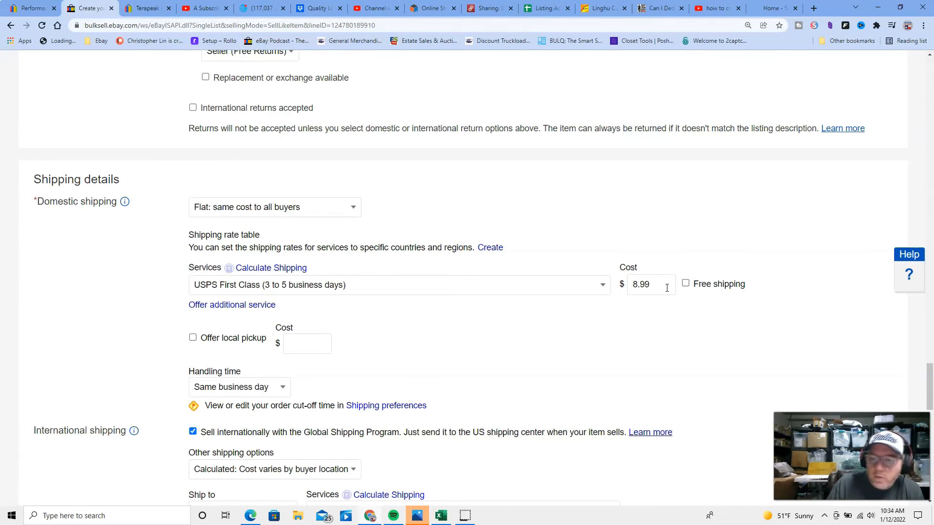
scroll(667, 288, down, 5)
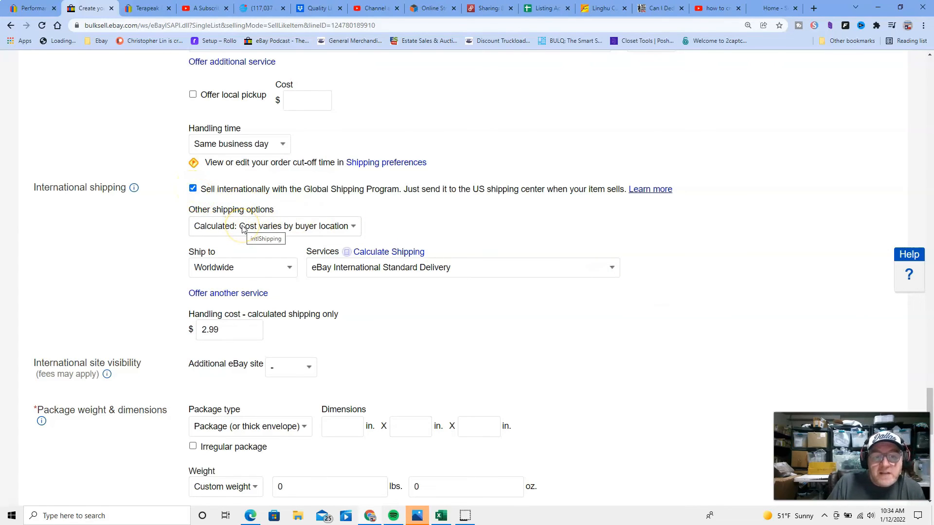
Set the international handling cost for calculated shipping to $3.99
scroll(244, 229, down, 2)
click(201, 232)
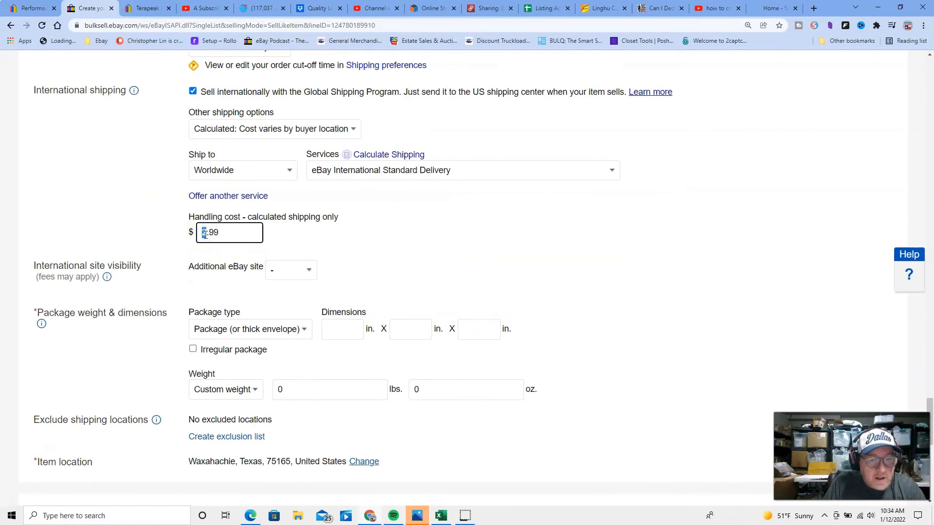
click(223, 233)
Set the package dimensions to 12 x 15 x 1 in. and the custom weight to 2 lbs
scroll(222, 232, down, 2)
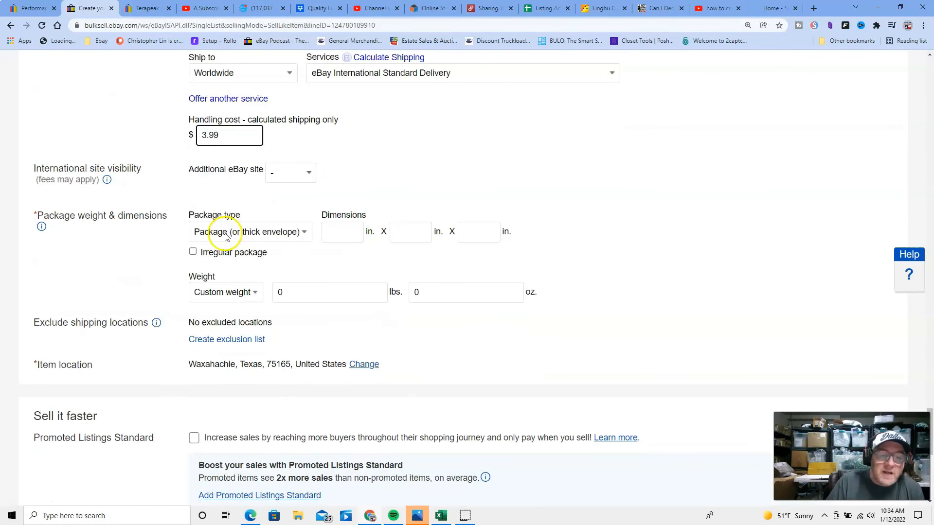
click(339, 237)
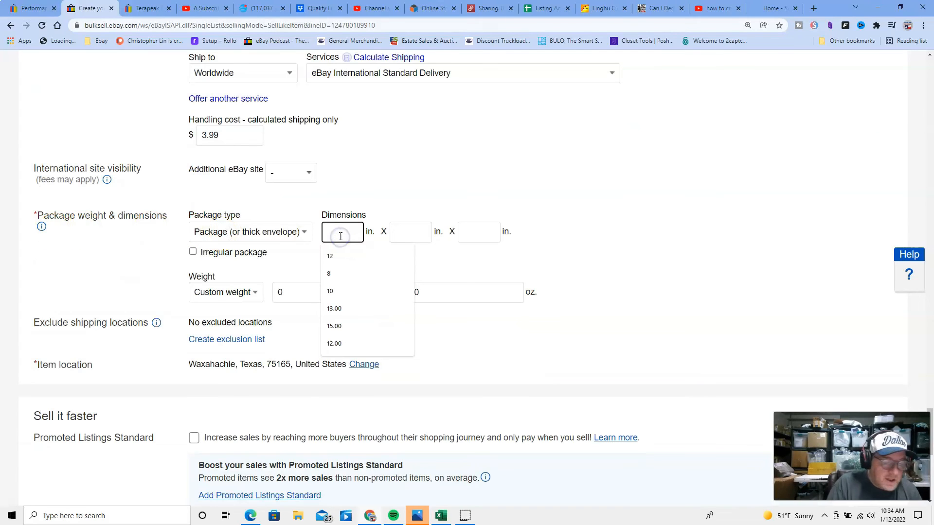
text(12)
key(Tab)
text(15)
key(Tab)
text(1)
key(Tab)
key(Tab)
key(Tab)
text(2)
key(Tab)
Submit the completed Levis jeans listing for sale without adding promoted listings or volume pricing
scroll(355, 288, down, 8)
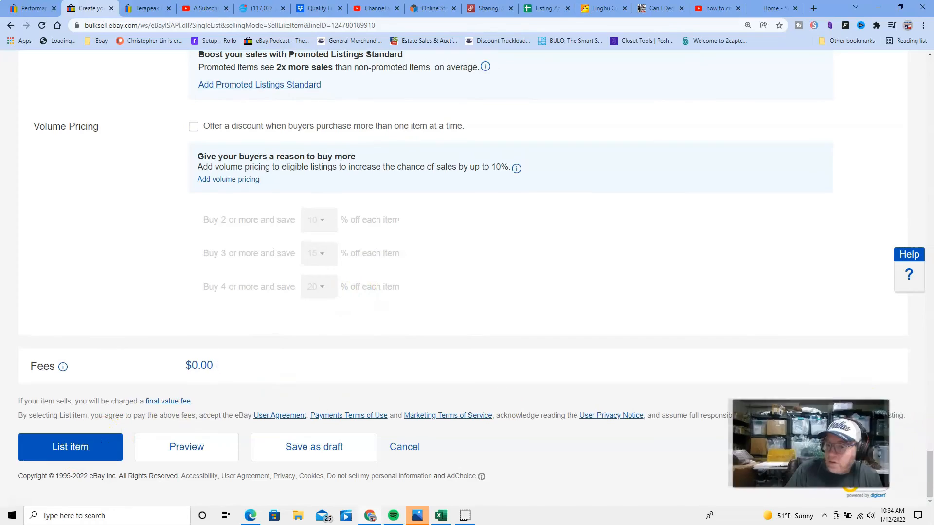
drag(929, 469, 930, 504)
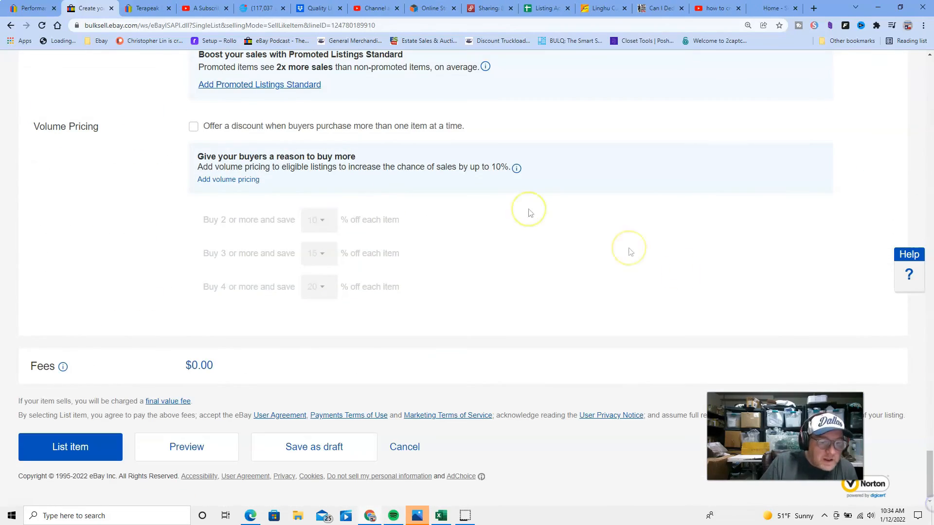
click(65, 448)
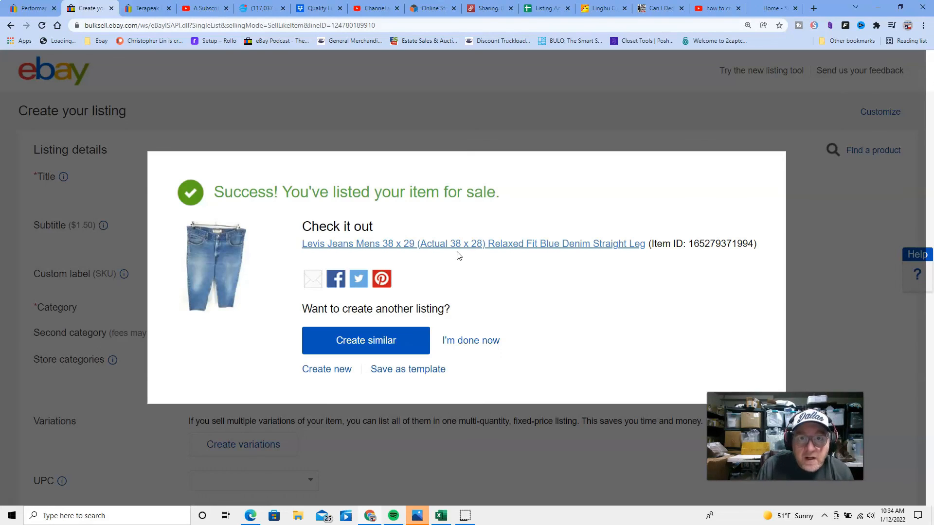
click(71, 232)
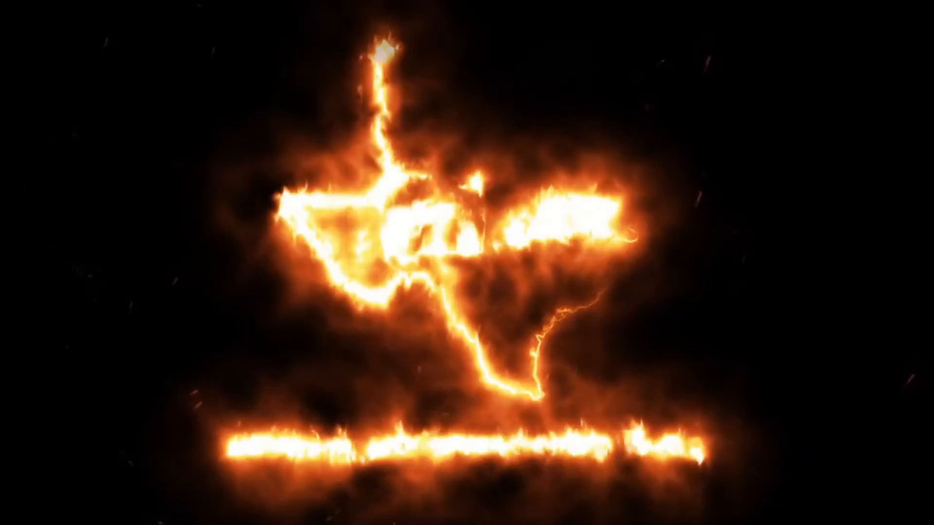